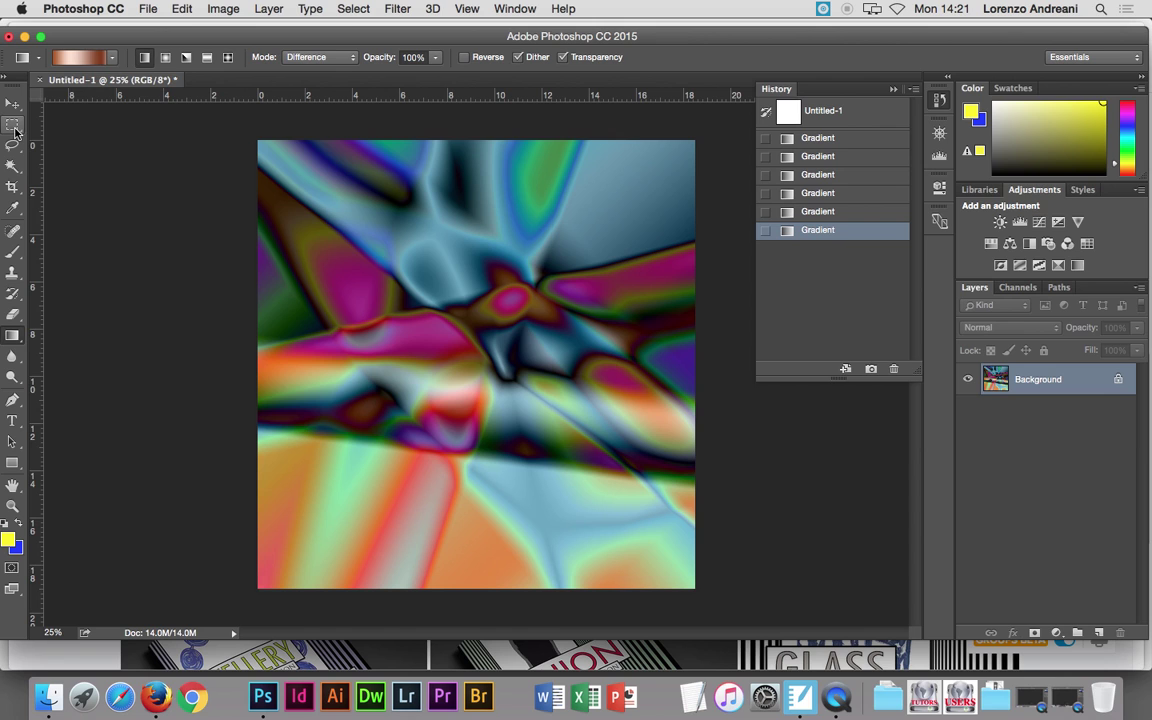
Select the entire gradient canvas and define it as a pattern named 'Pattern 5'.
click(353, 9)
click(353, 9)
key(ctrl+a)
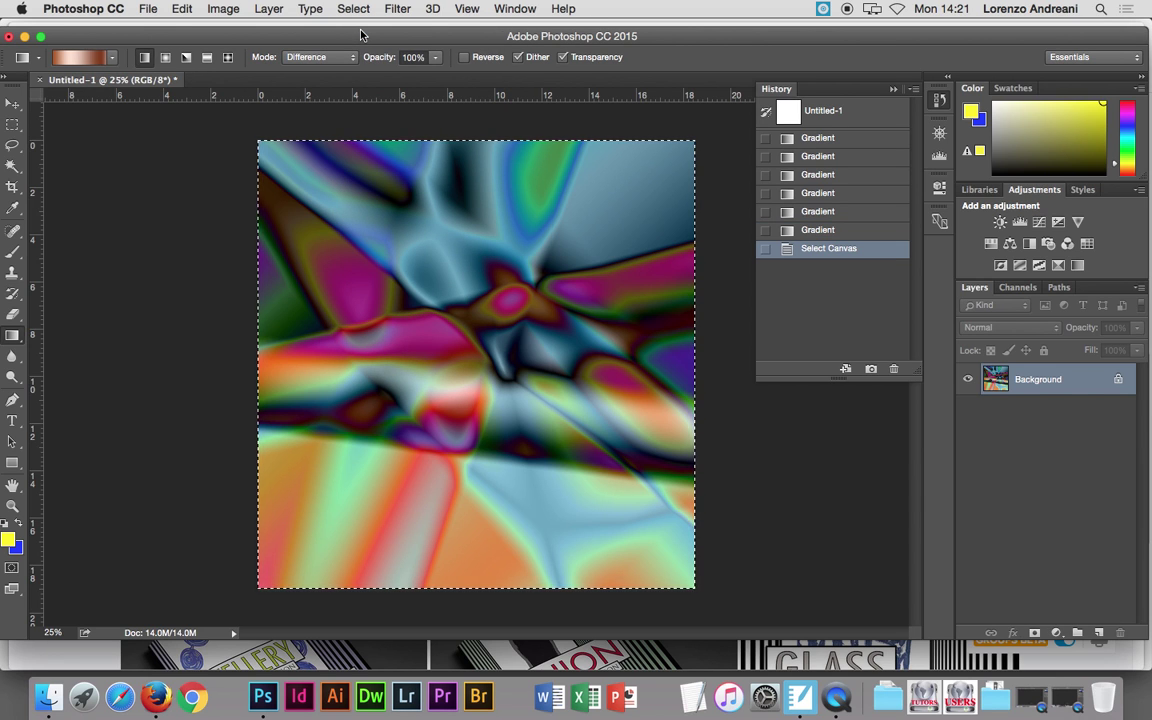
click(182, 9)
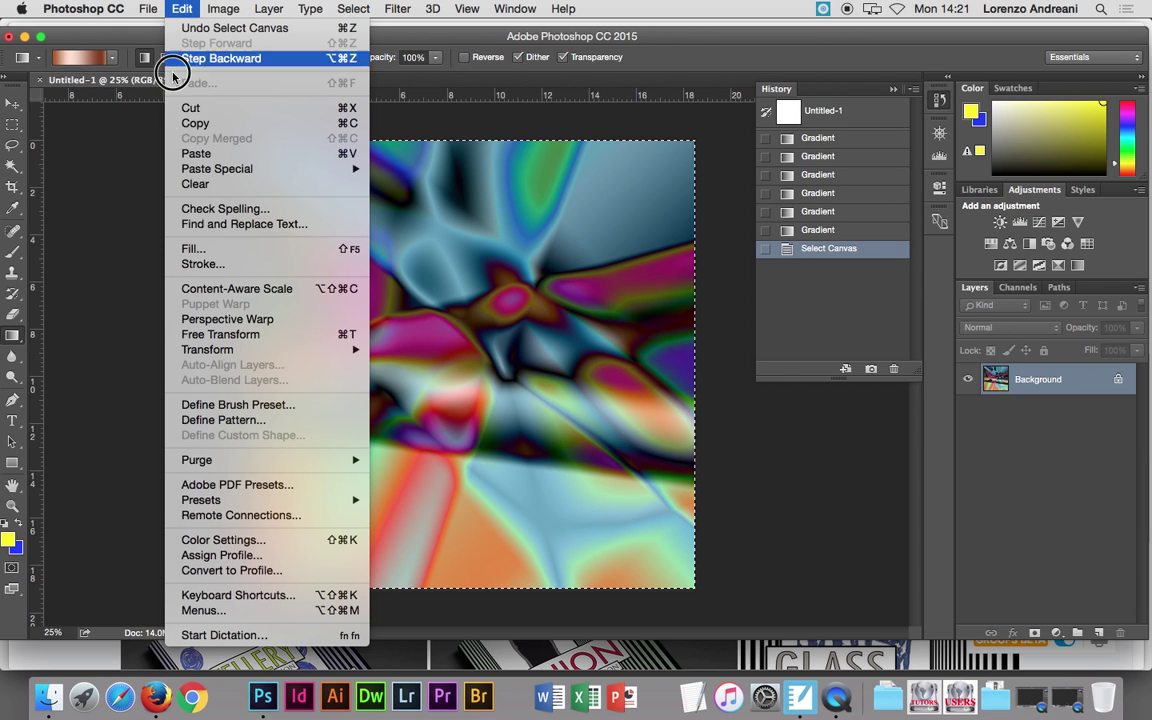
click(235, 424)
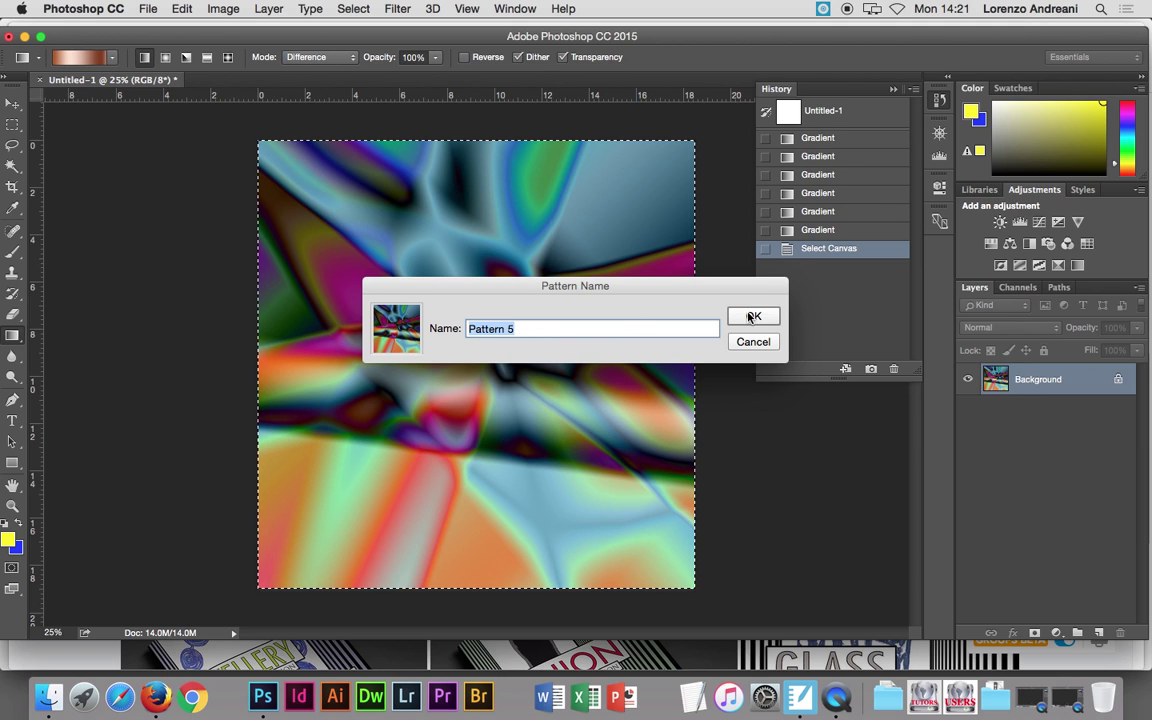
click(751, 317)
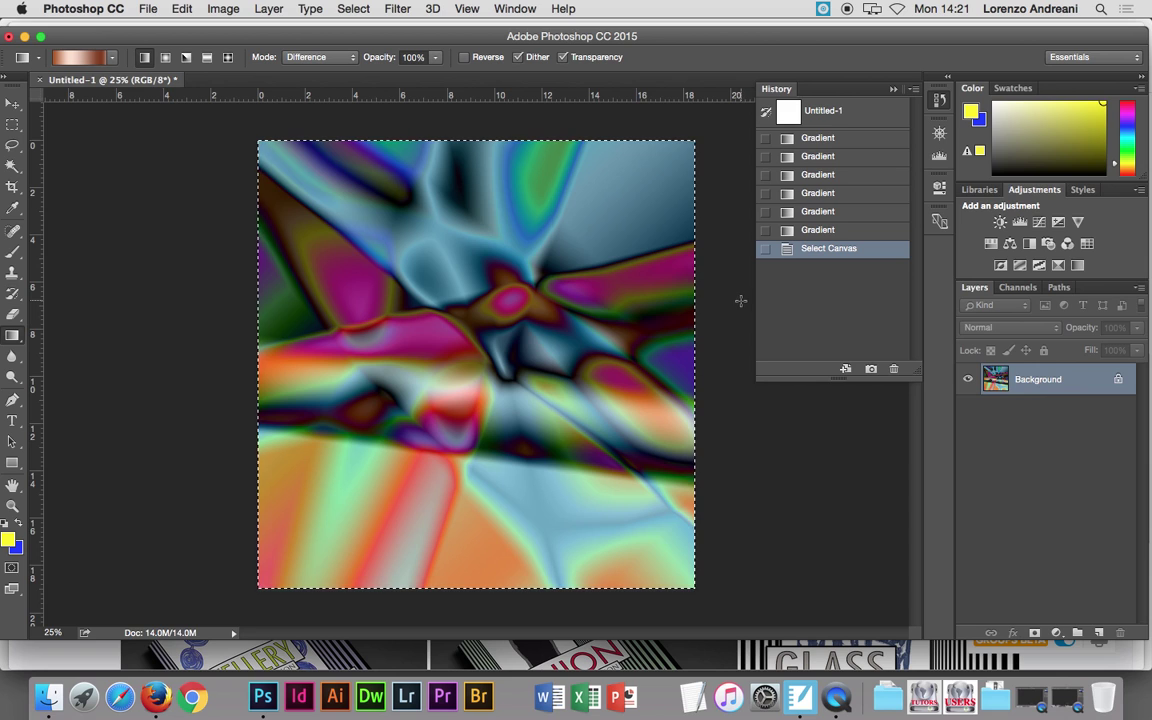
Create a new document in centimetres: width 18.5, height 19, resolution 300.
click(147, 9)
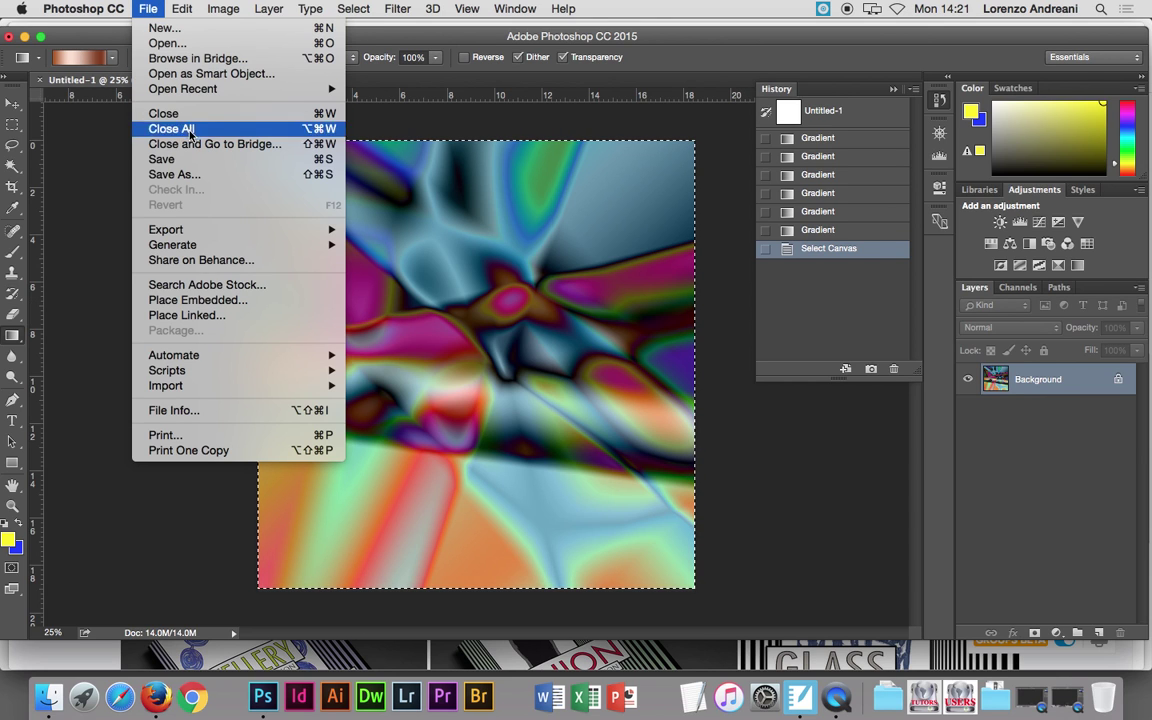
click(182, 35)
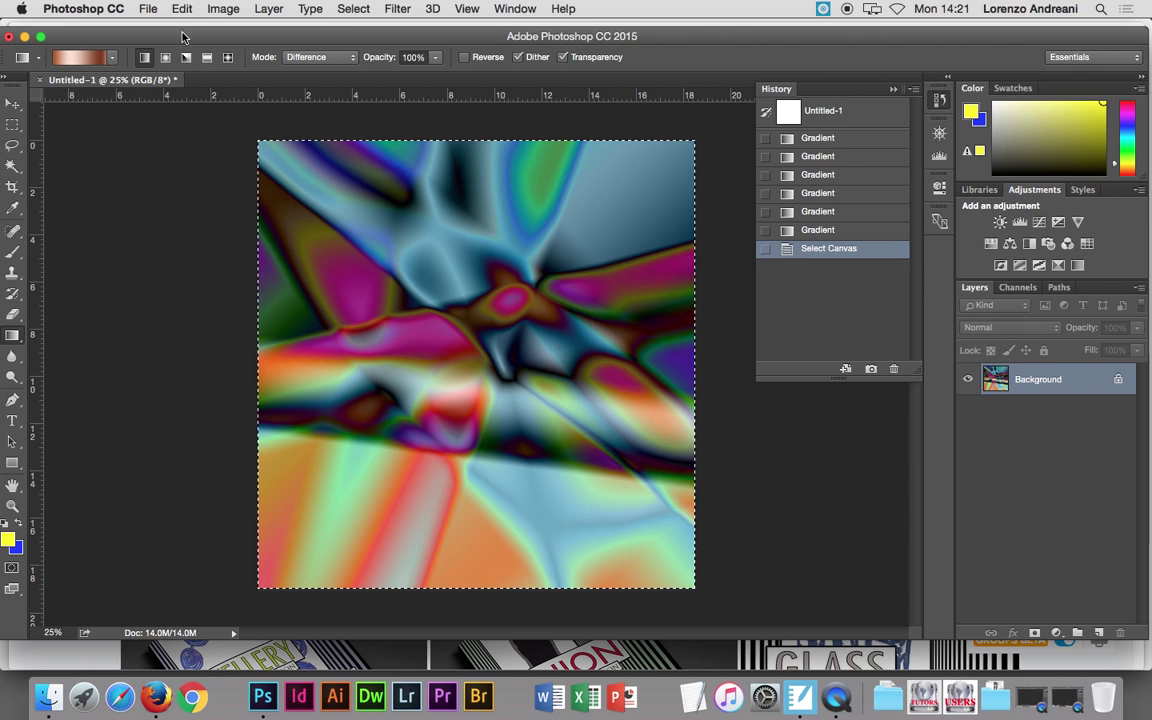
click(698, 262)
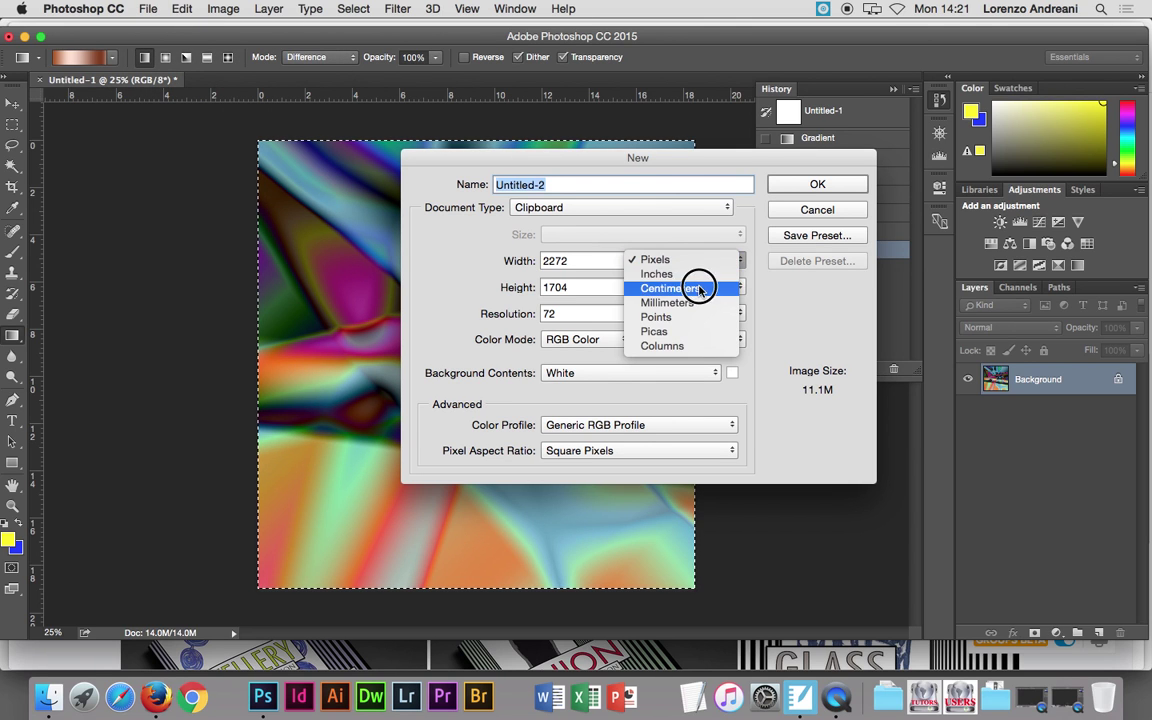
click(692, 288)
text(1)
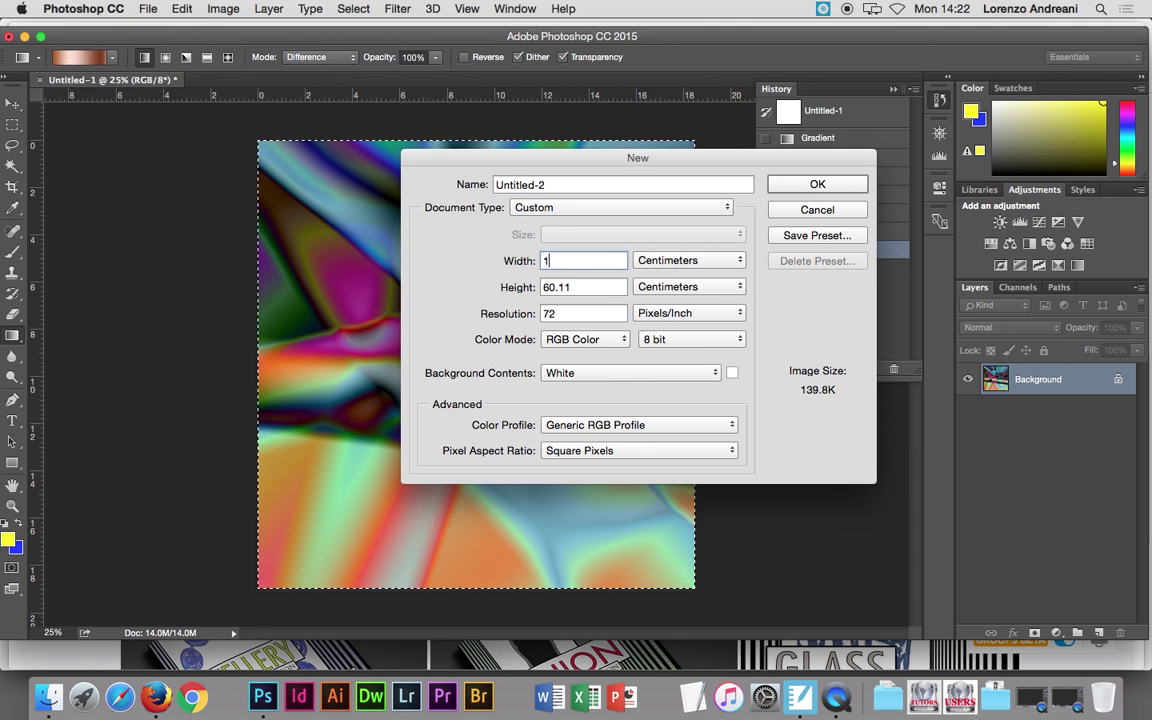
text(8.5)
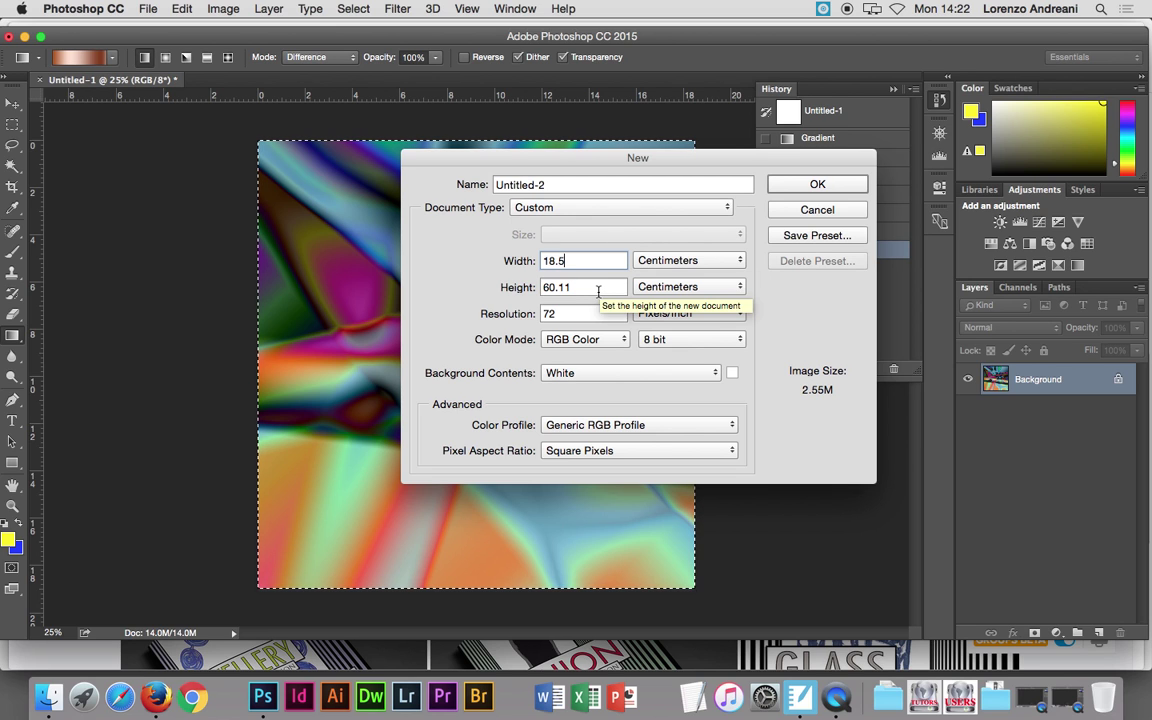
click(511, 292)
text(19)
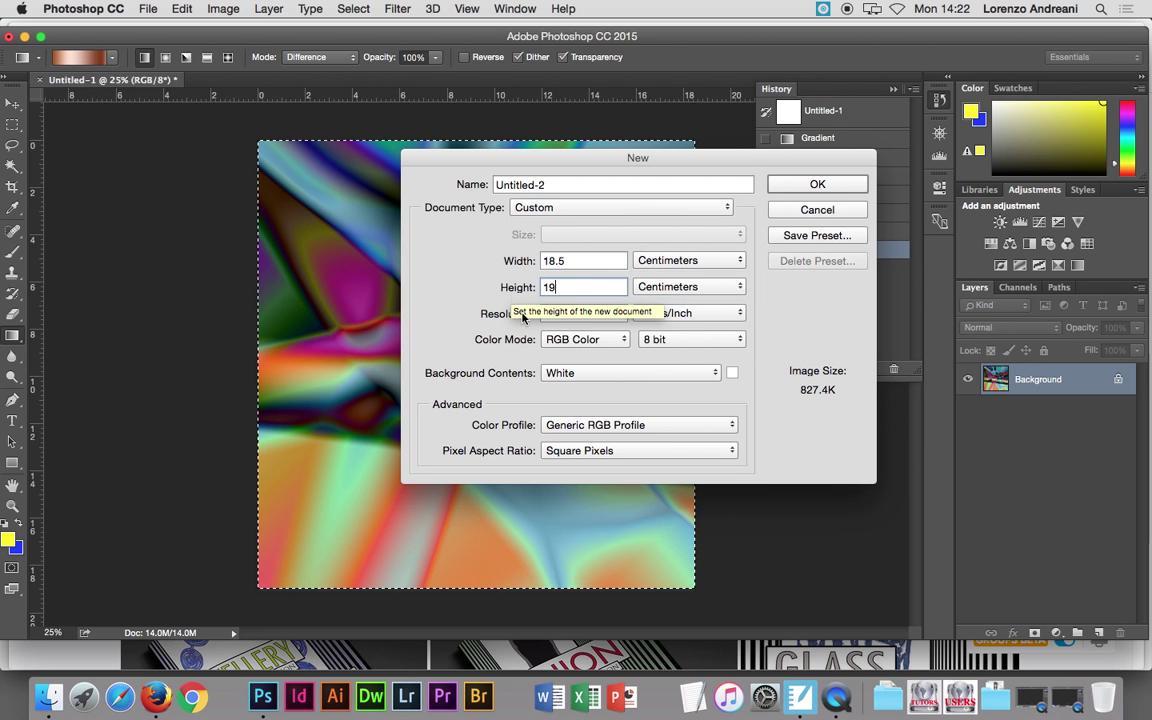
click(512, 316)
text(30)
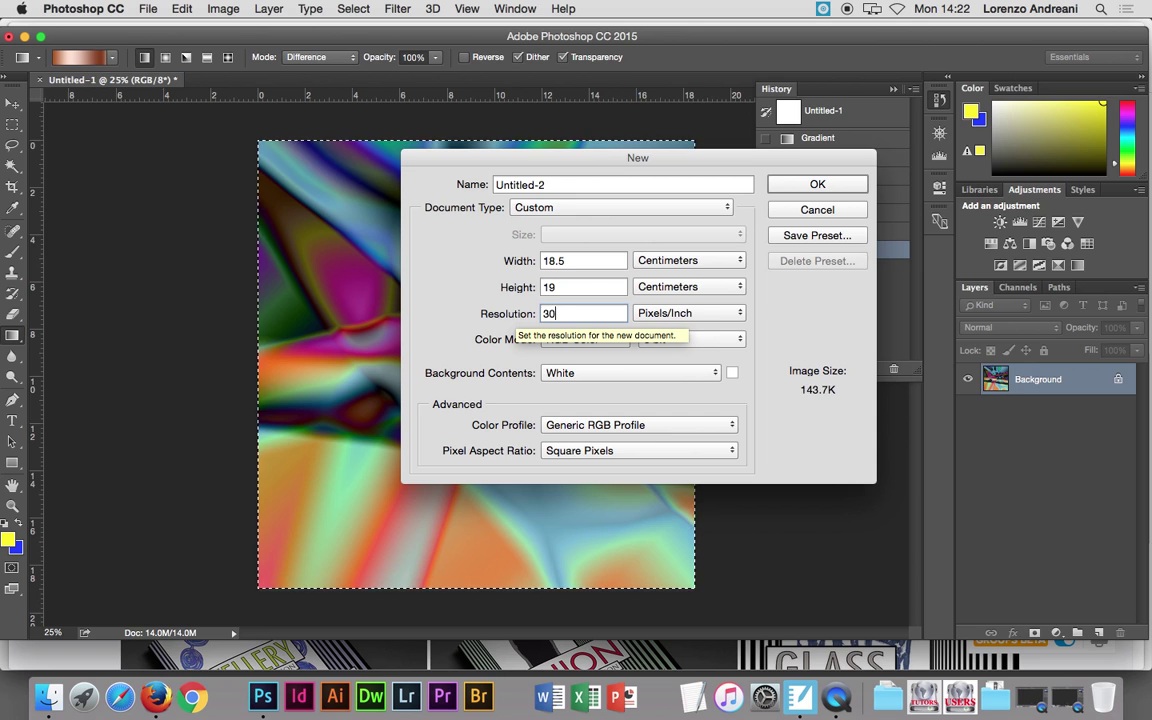
text(0)
click(806, 185)
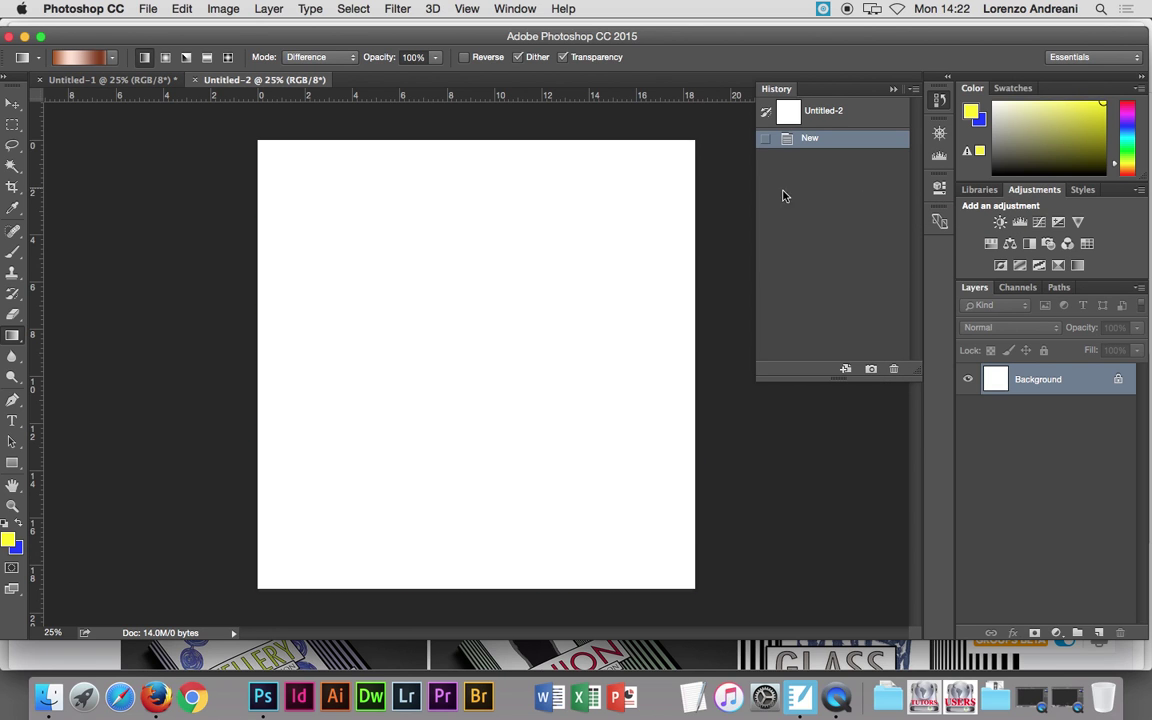
Add a text layer reading 'V&A' near the middle of the canvas.
key(t)
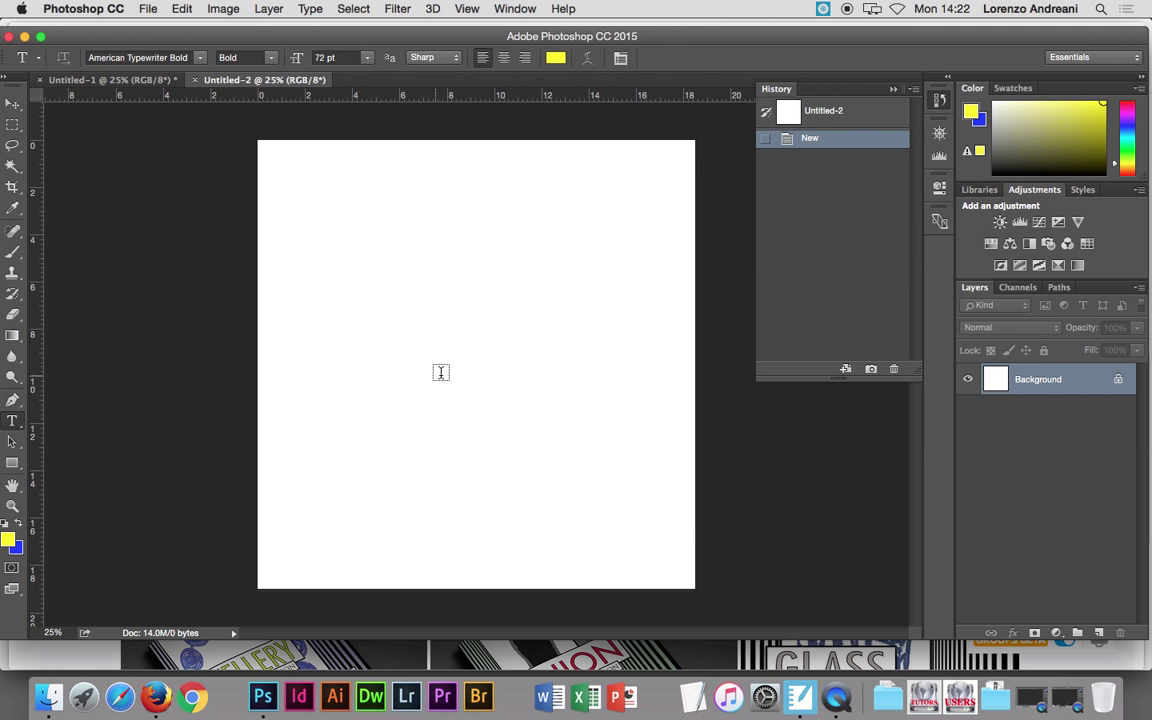
click(449, 373)
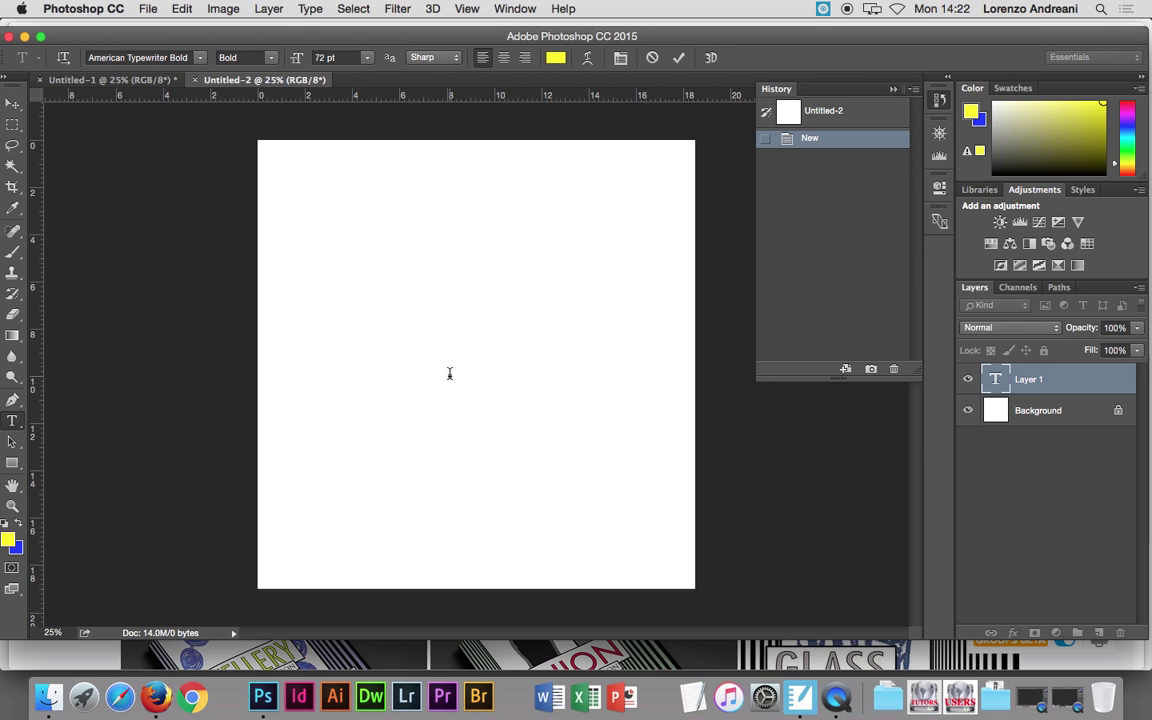
text(V)
text(%)
key(BackSpace)
text(&A)
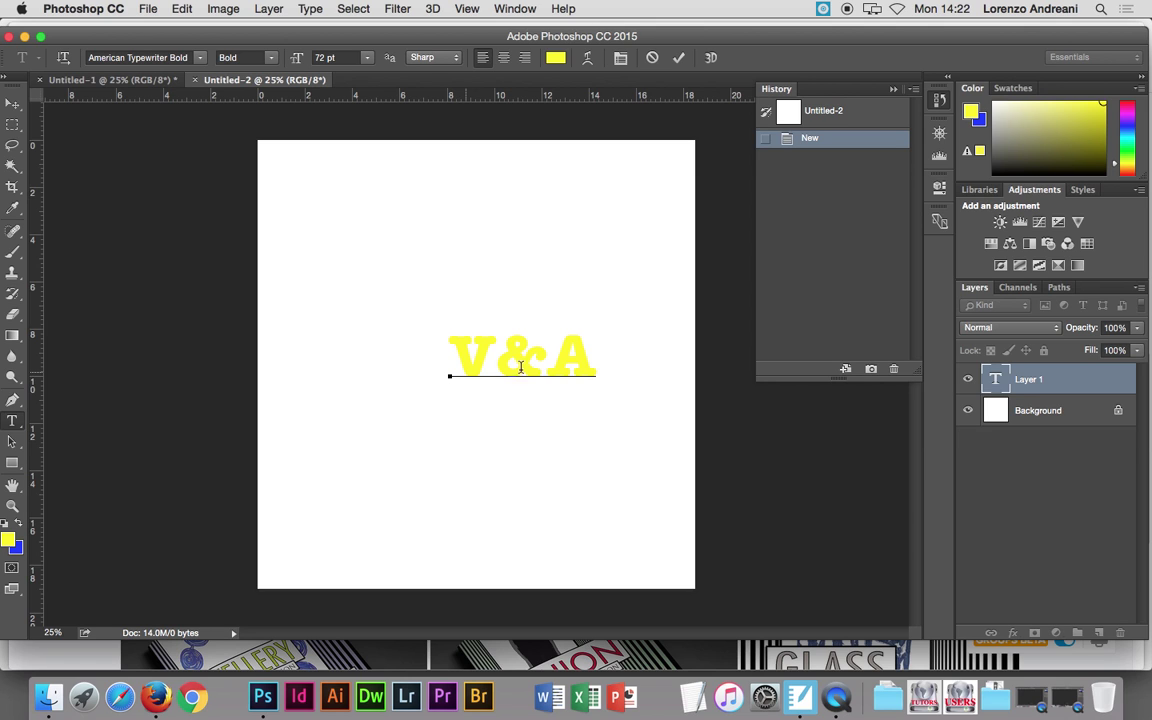
Set the V&A text to Arial Narrow Bold and shift it toward the page centre.
drag(571, 368, 442, 357)
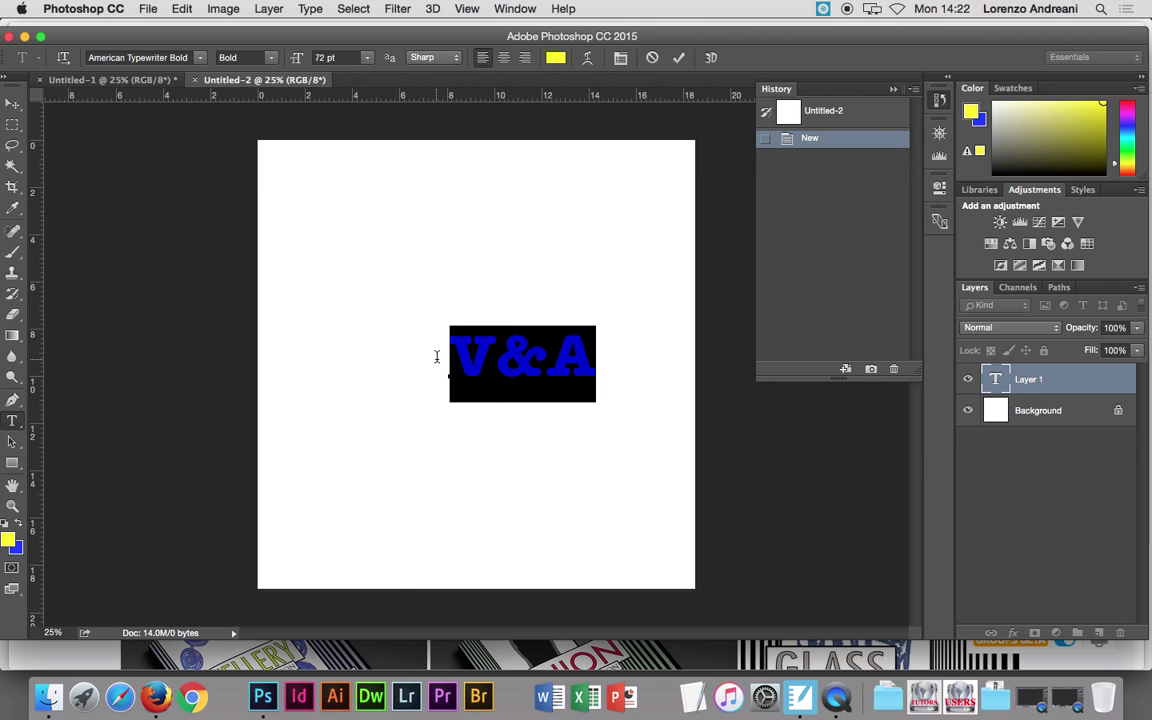
click(201, 58)
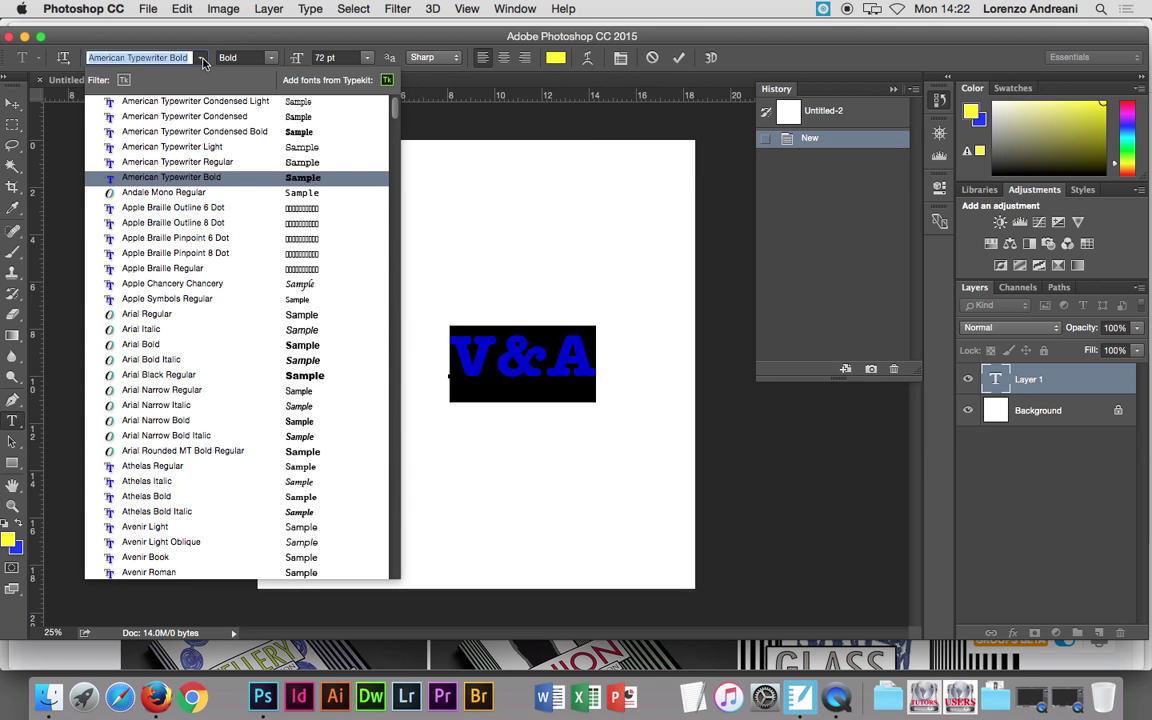
click(168, 421)
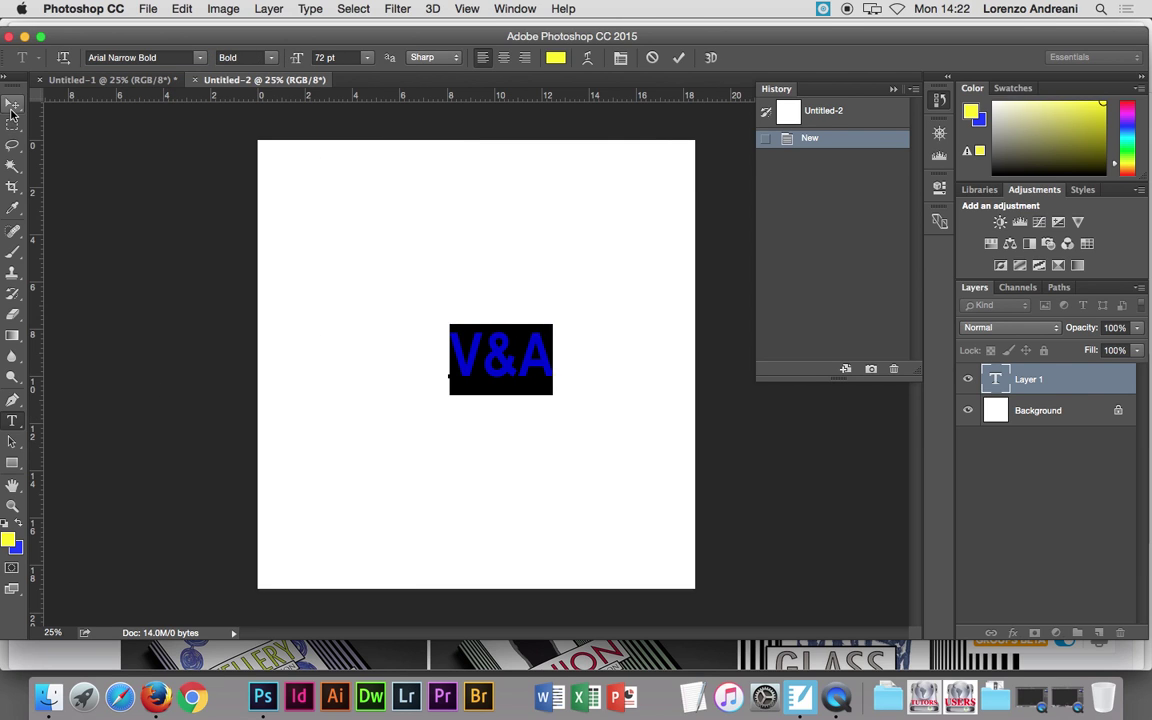
click(12, 103)
click(424, 352)
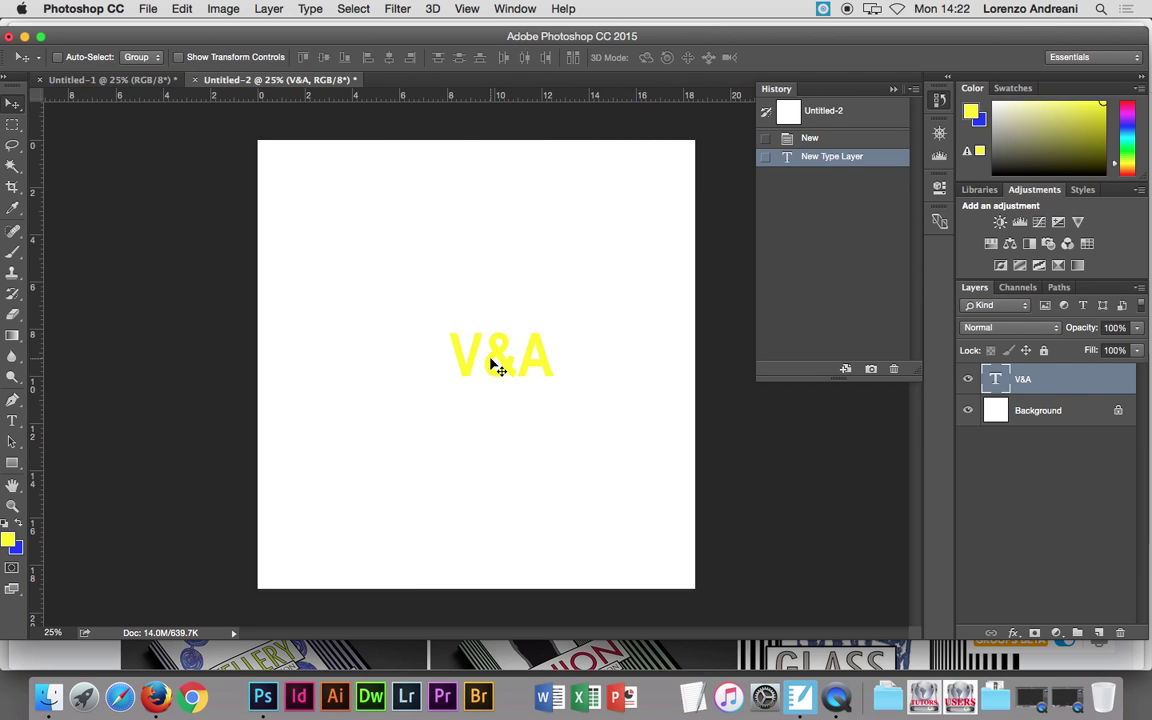
drag(494, 365, 466, 370)
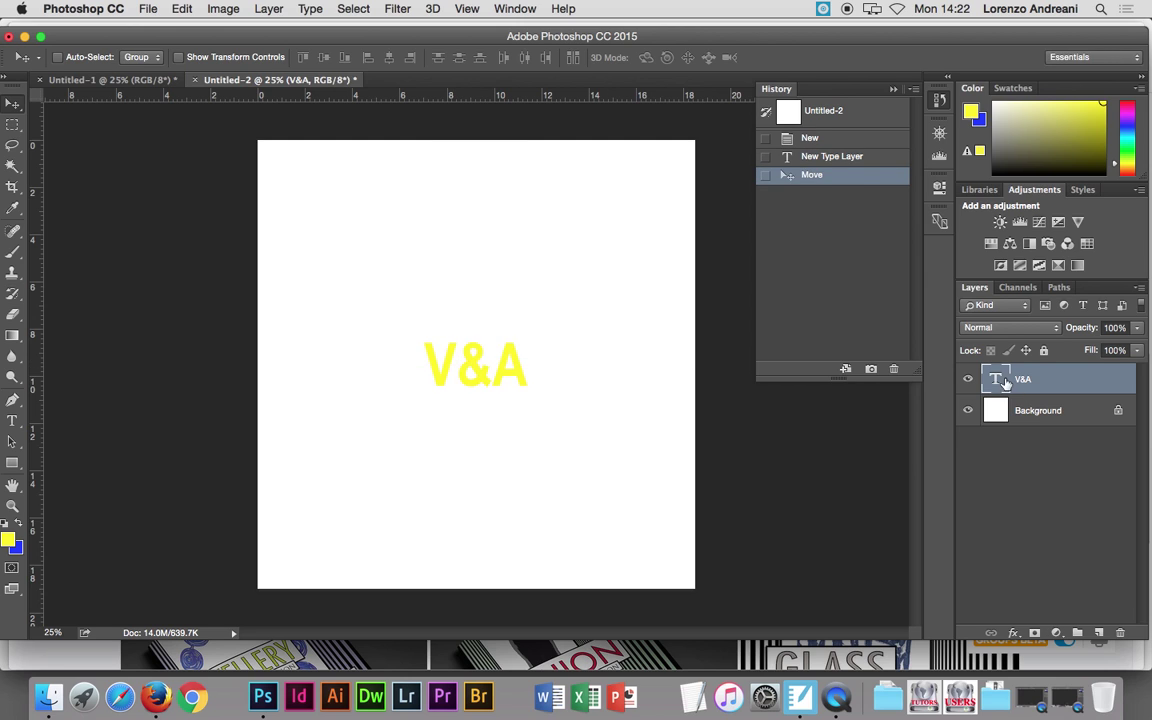
double_click(995, 379)
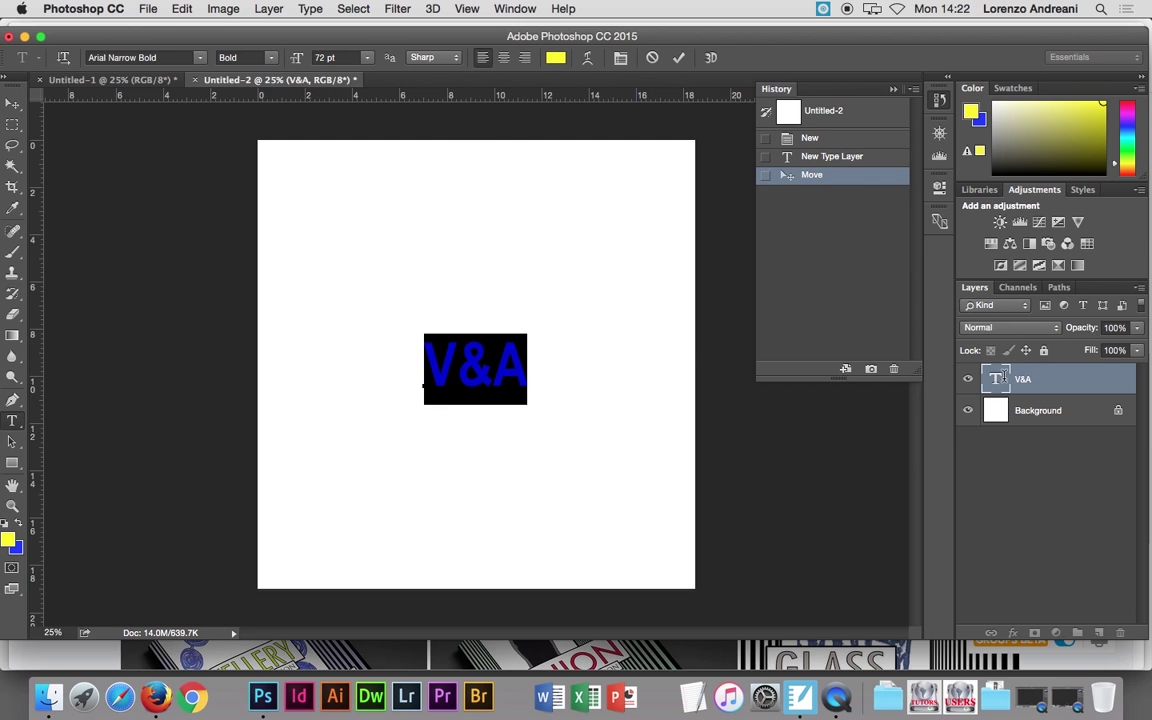
Set the V&A font size to 200 pt and centre the text on the page.
click(368, 57)
click(316, 57)
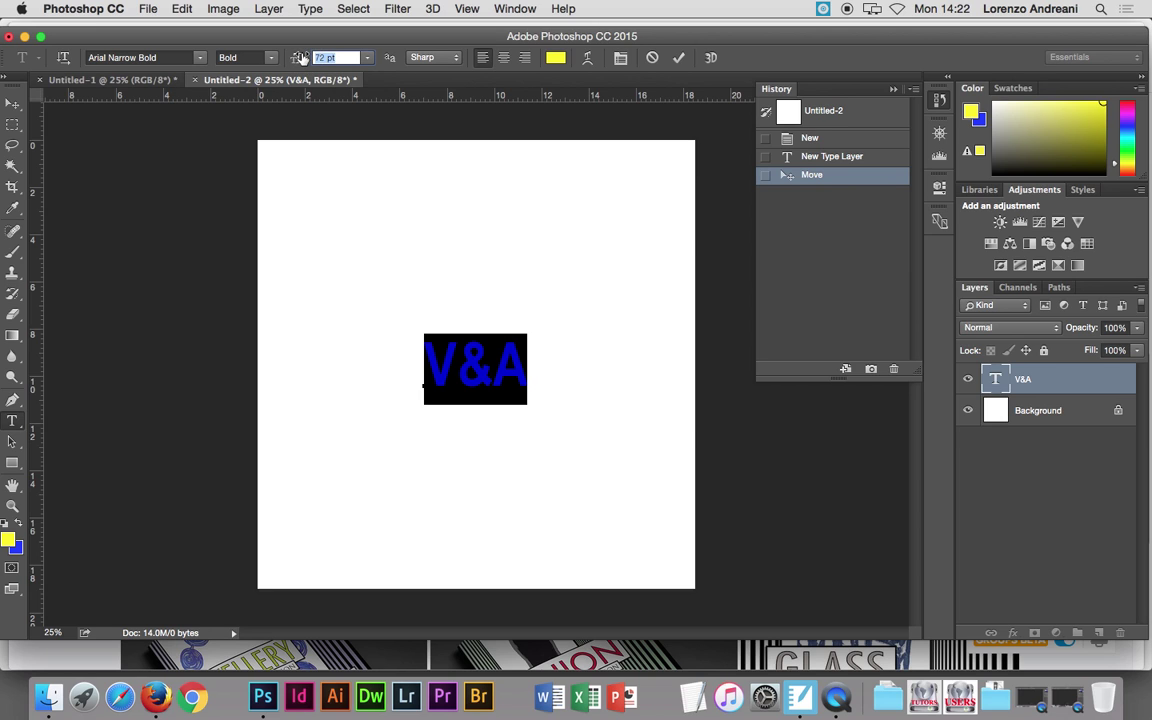
text(200)
key(Return)
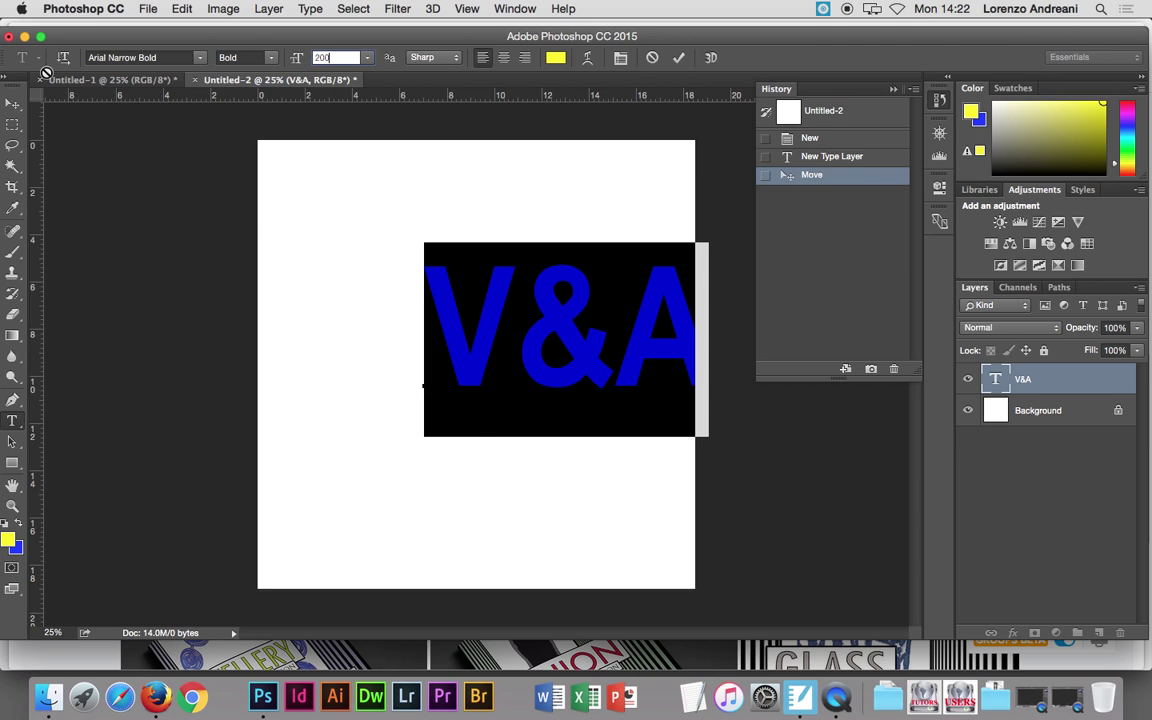
click(12, 103)
drag(586, 373, 474, 383)
Free-transform the V&A text, stretching it to about 146% width and 177% height.
click(13, 125)
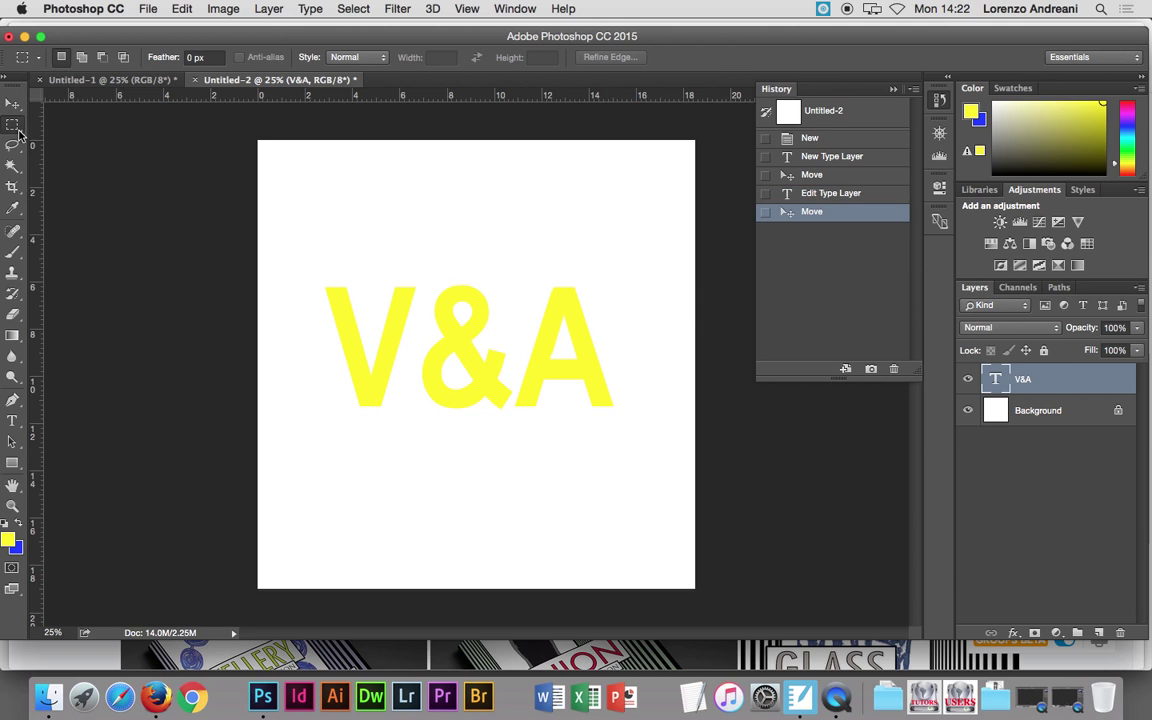
right_click(392, 288)
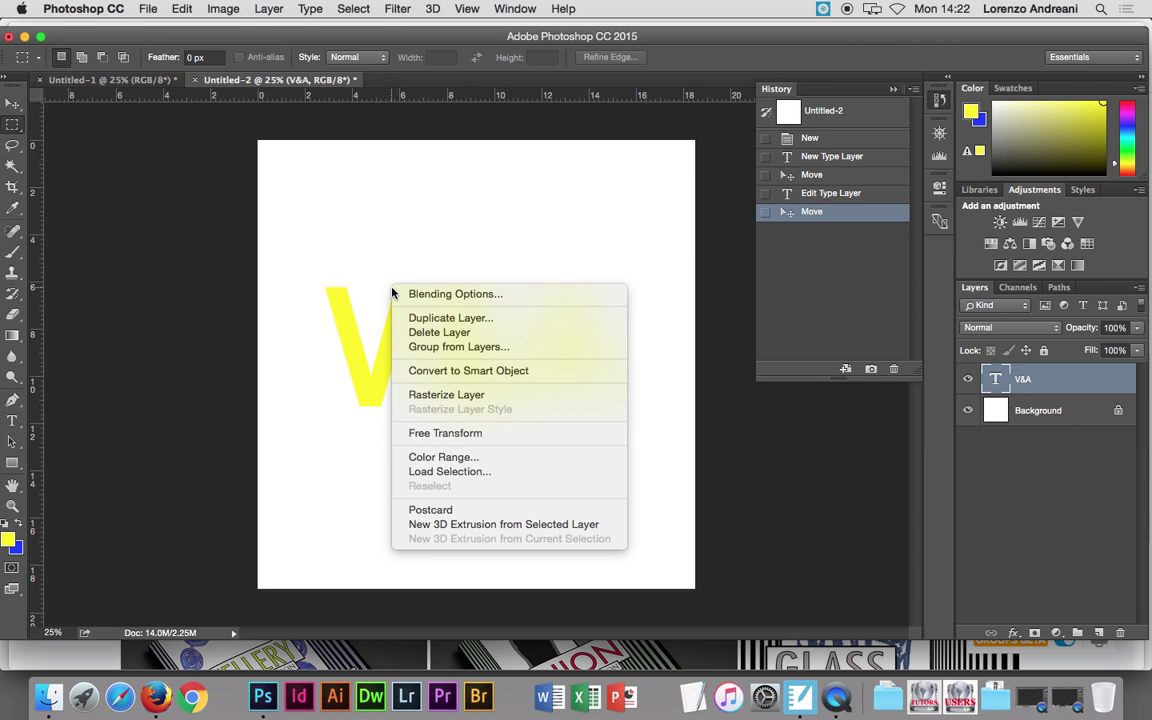
click(482, 440)
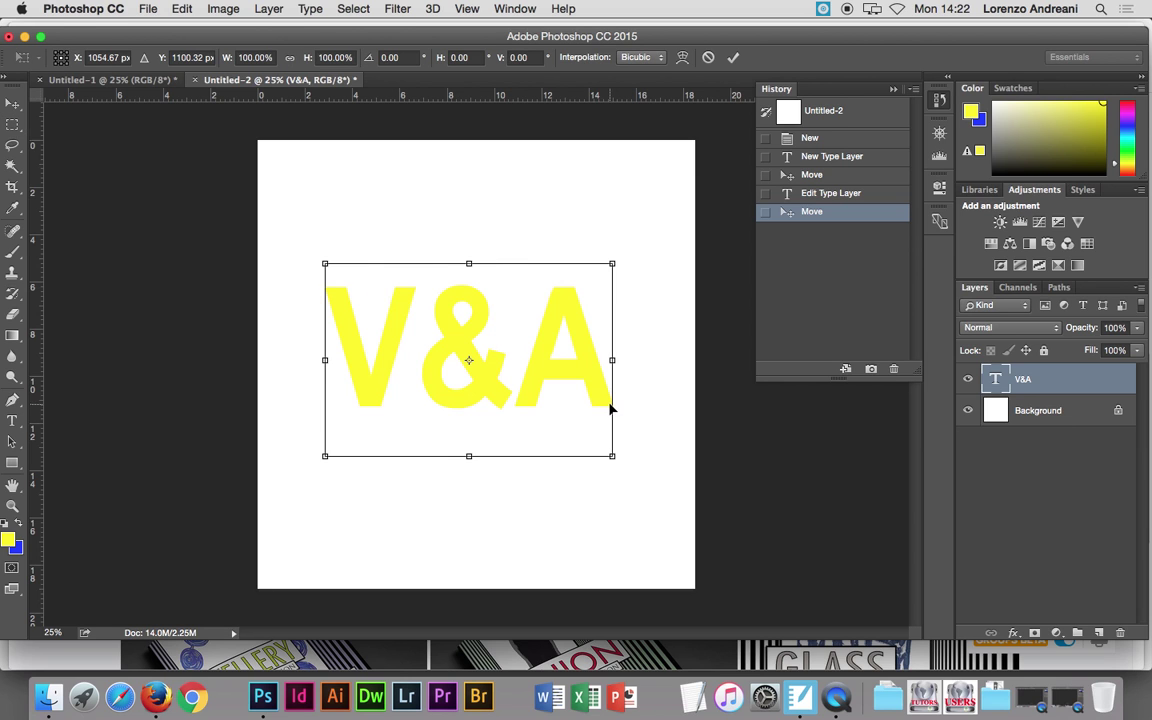
drag(613, 455, 695, 532)
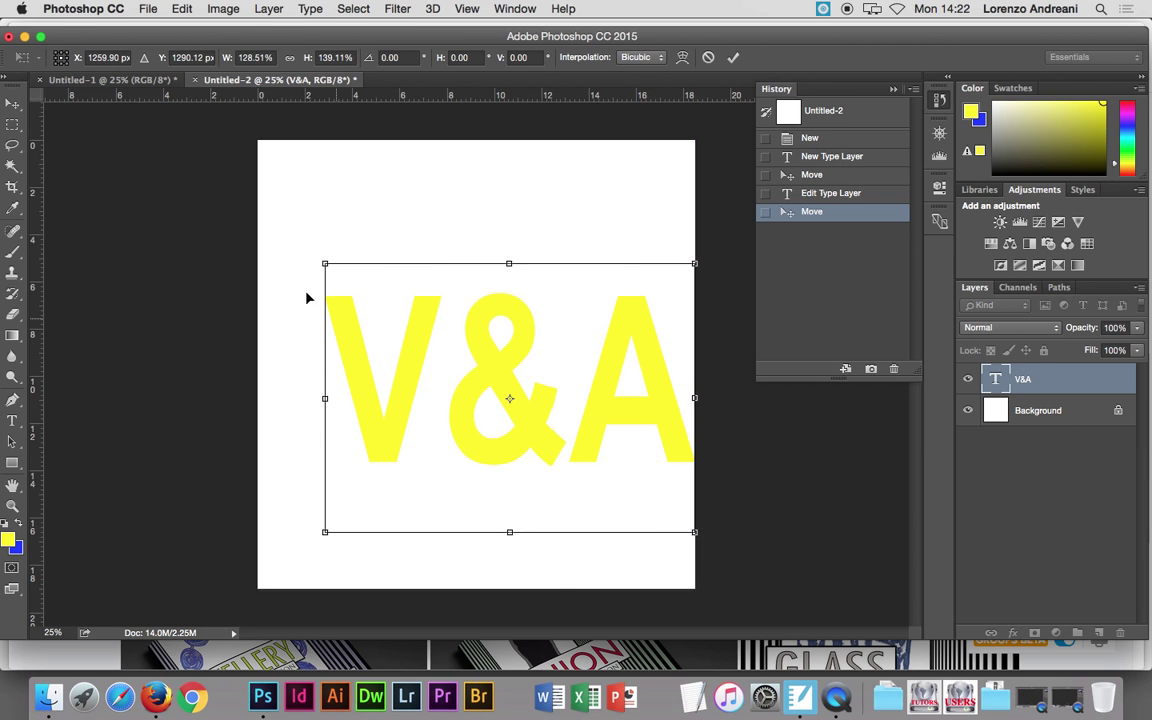
drag(324, 265, 275, 193)
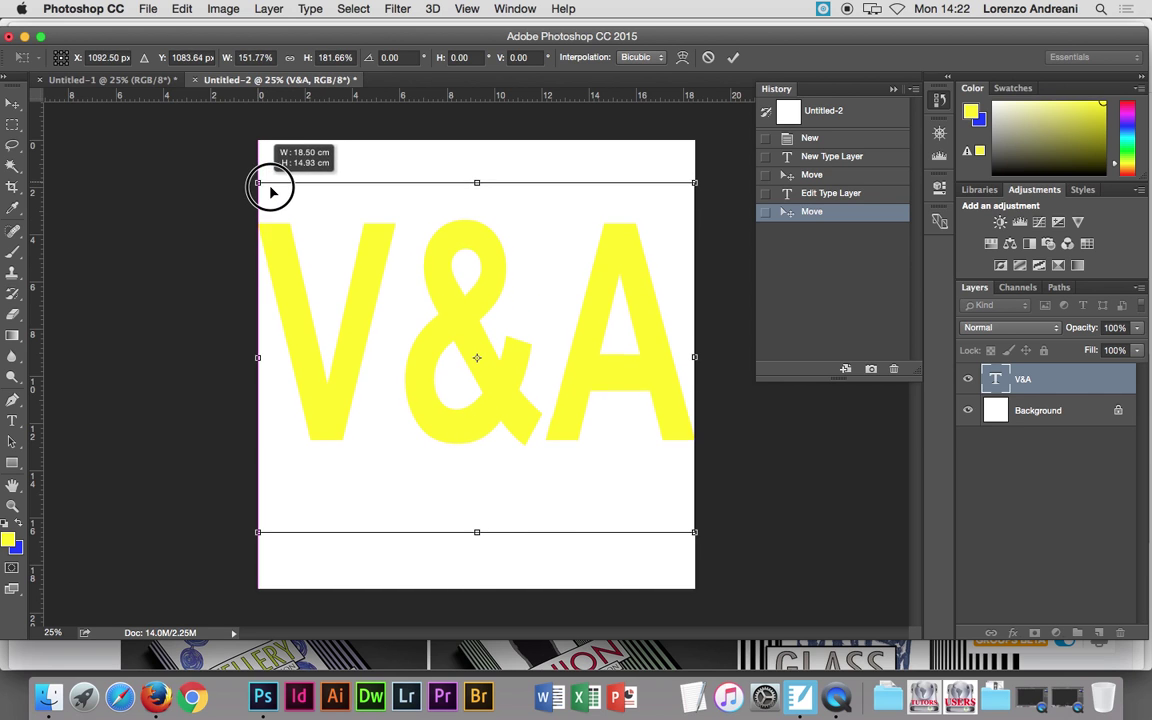
drag(380, 260, 370, 250)
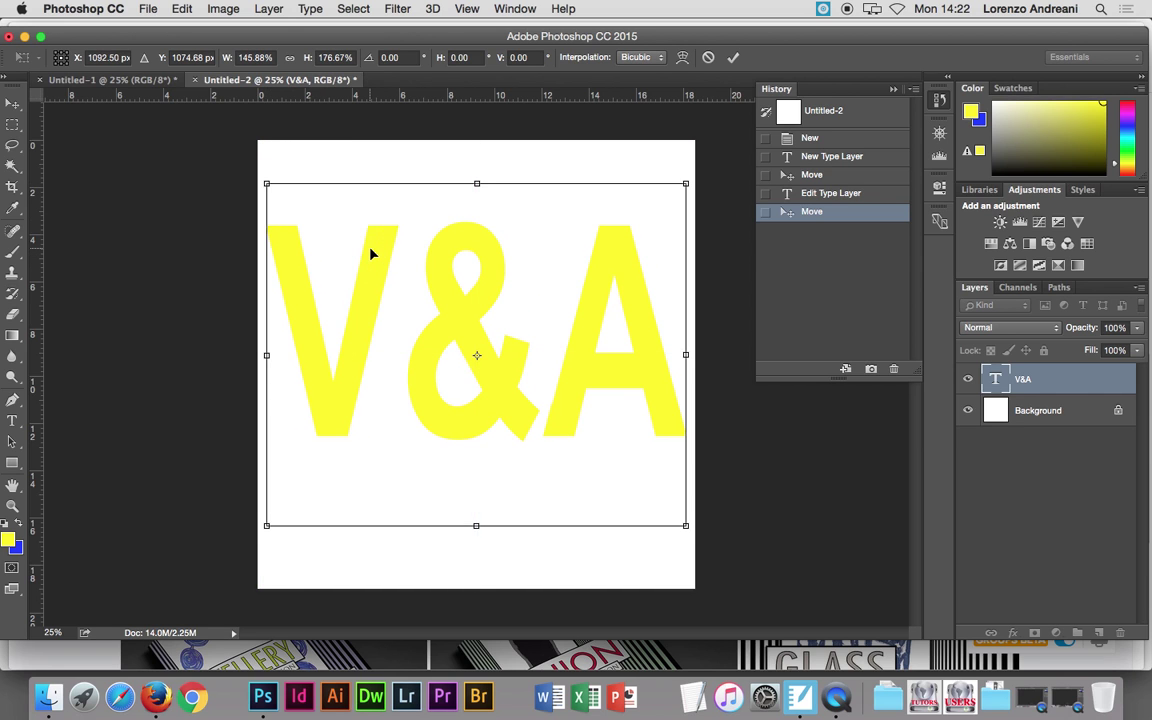
key(Return)
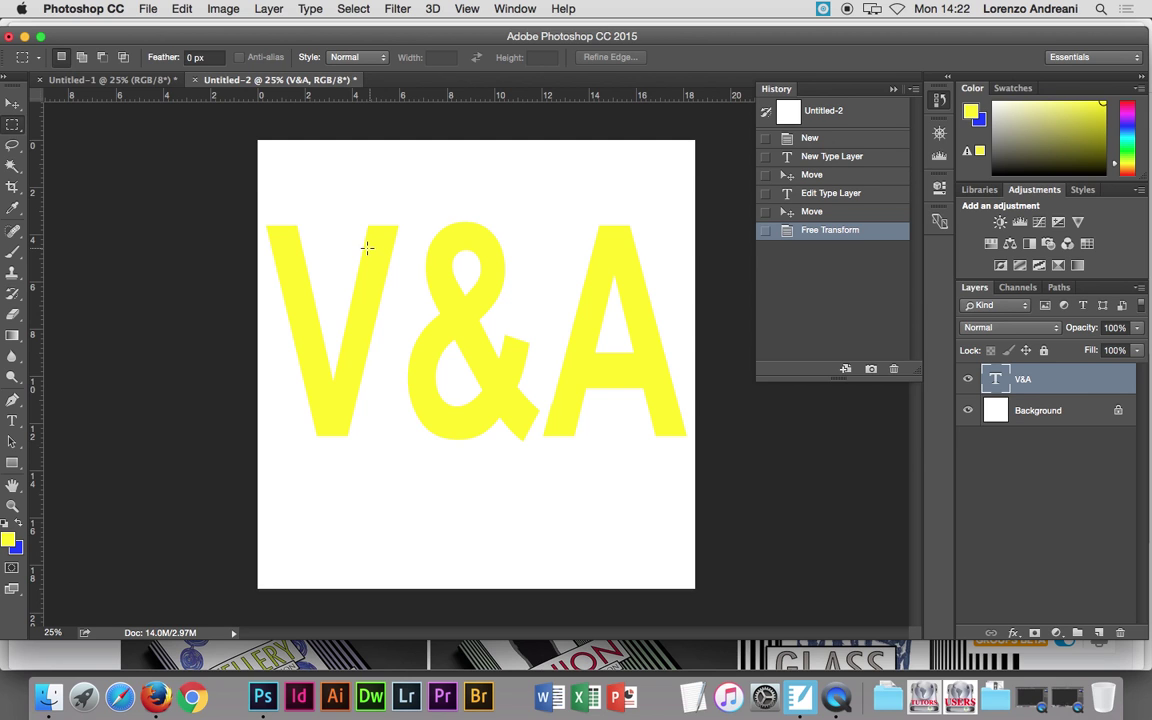
click(100, 80)
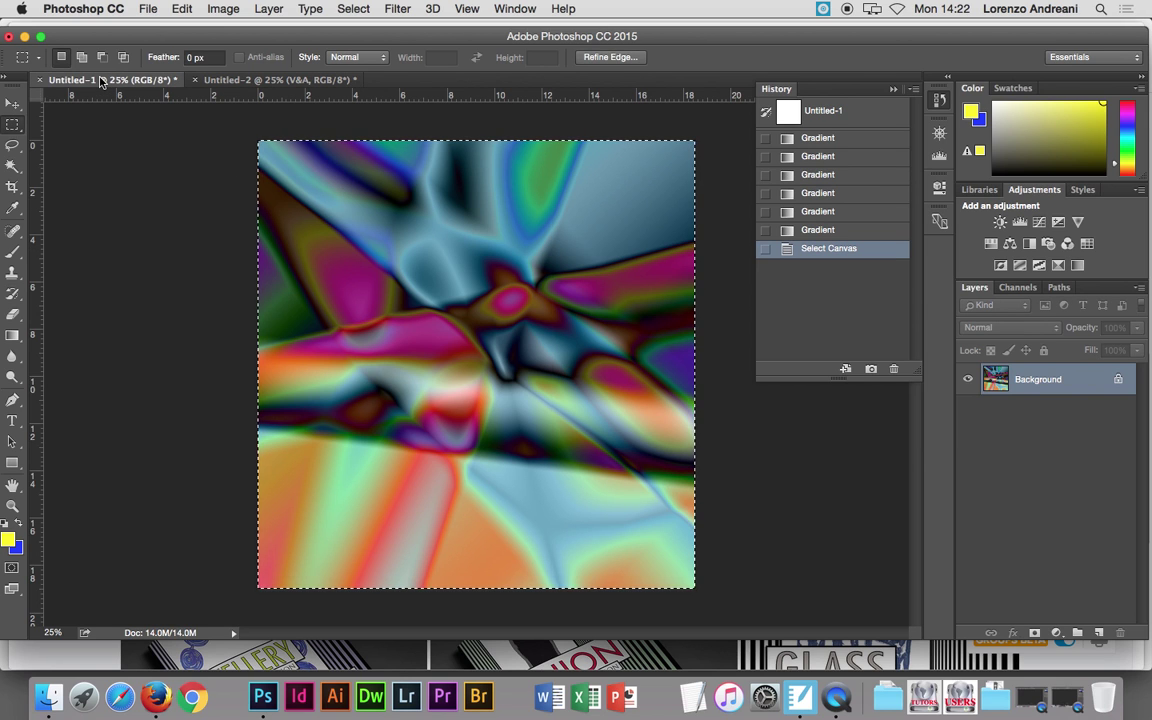
click(240, 80)
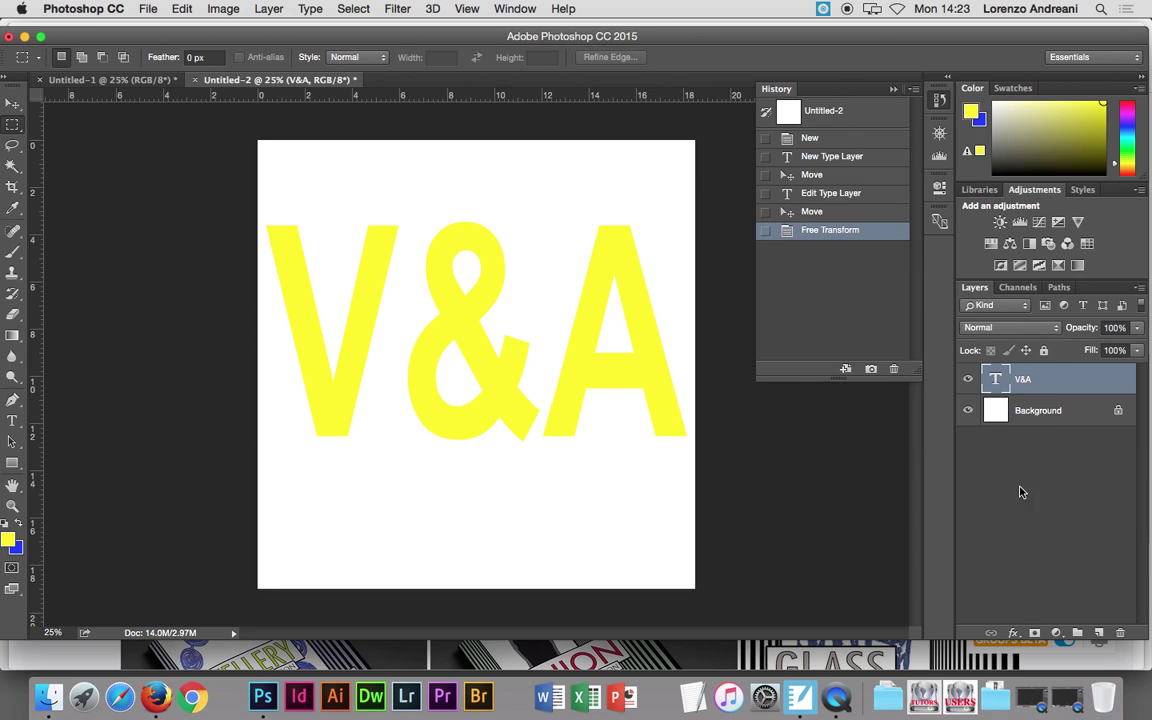
Add a Pattern Overlay to V&A using the saved colourful gradient pattern swatch.
click(1013, 634)
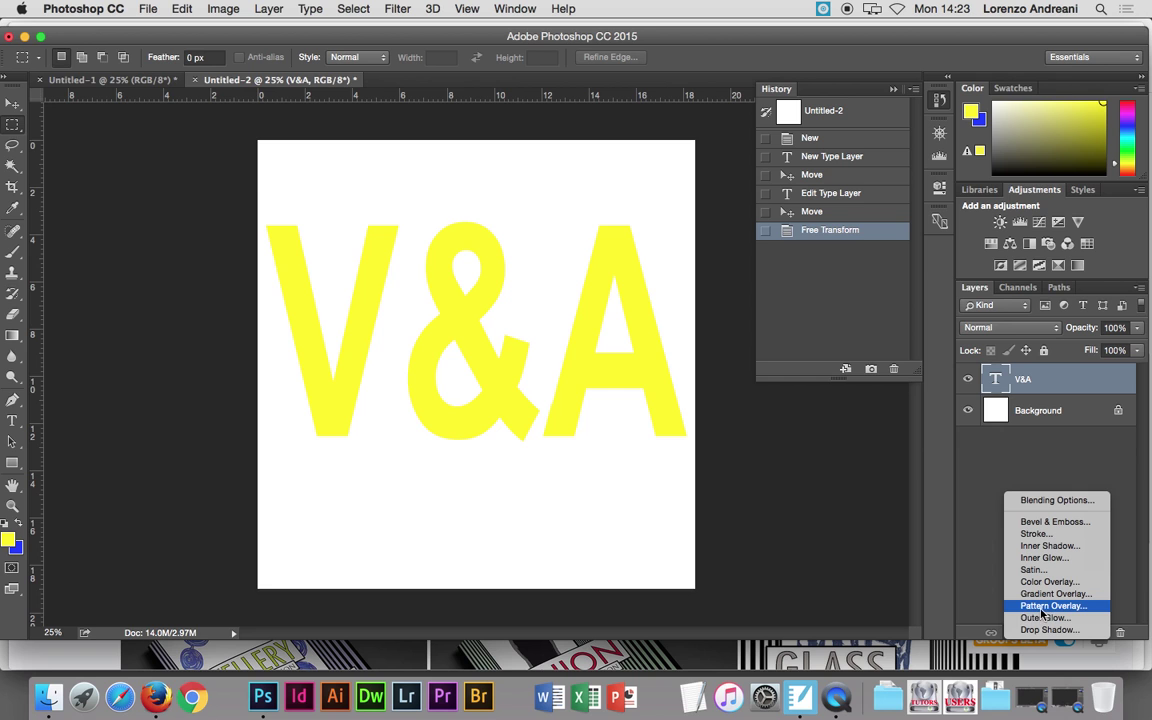
click(1042, 606)
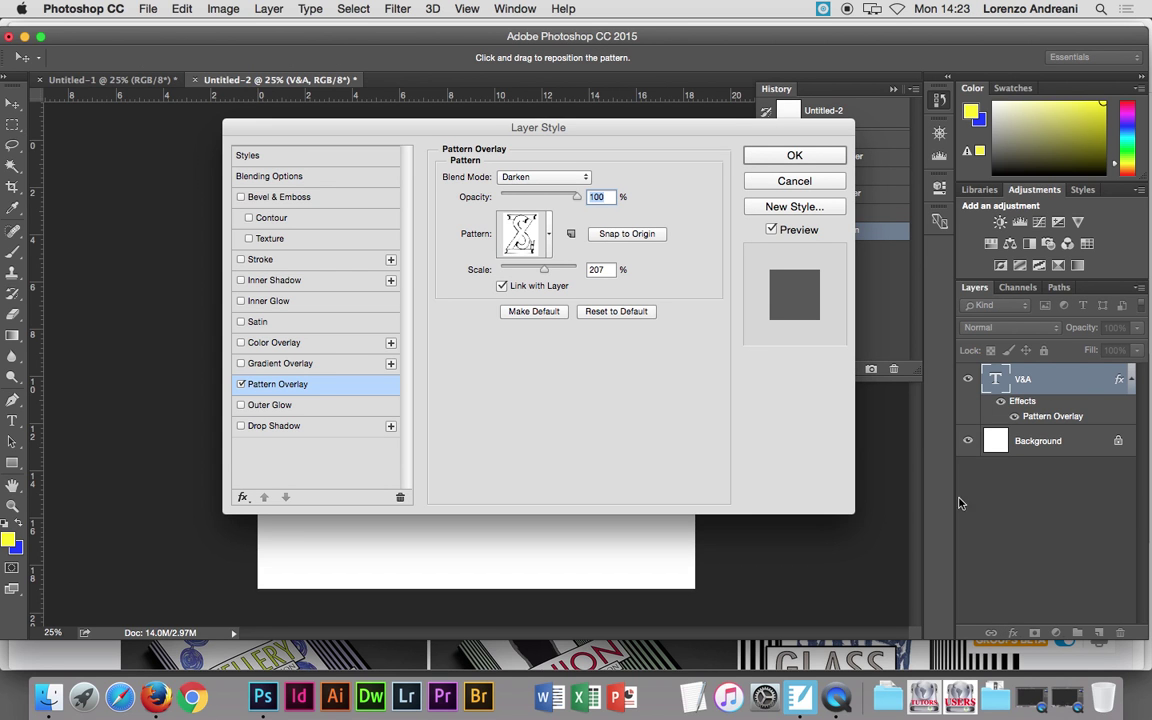
drag(596, 143, 869, 326)
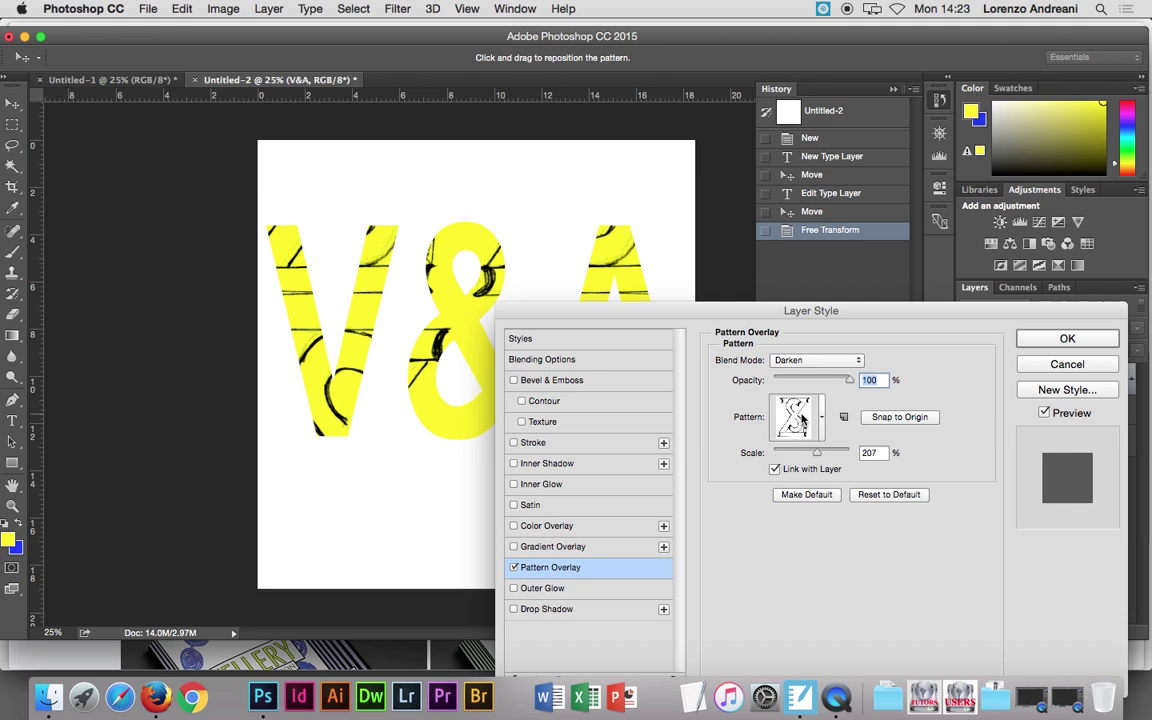
click(822, 418)
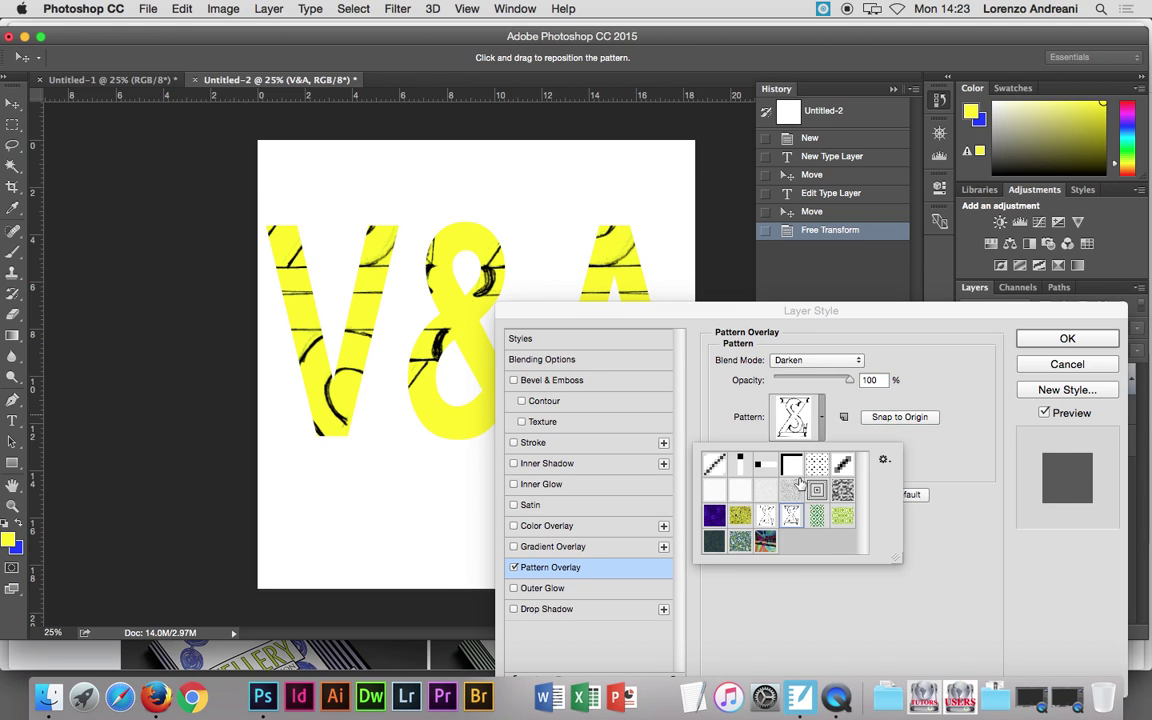
click(765, 542)
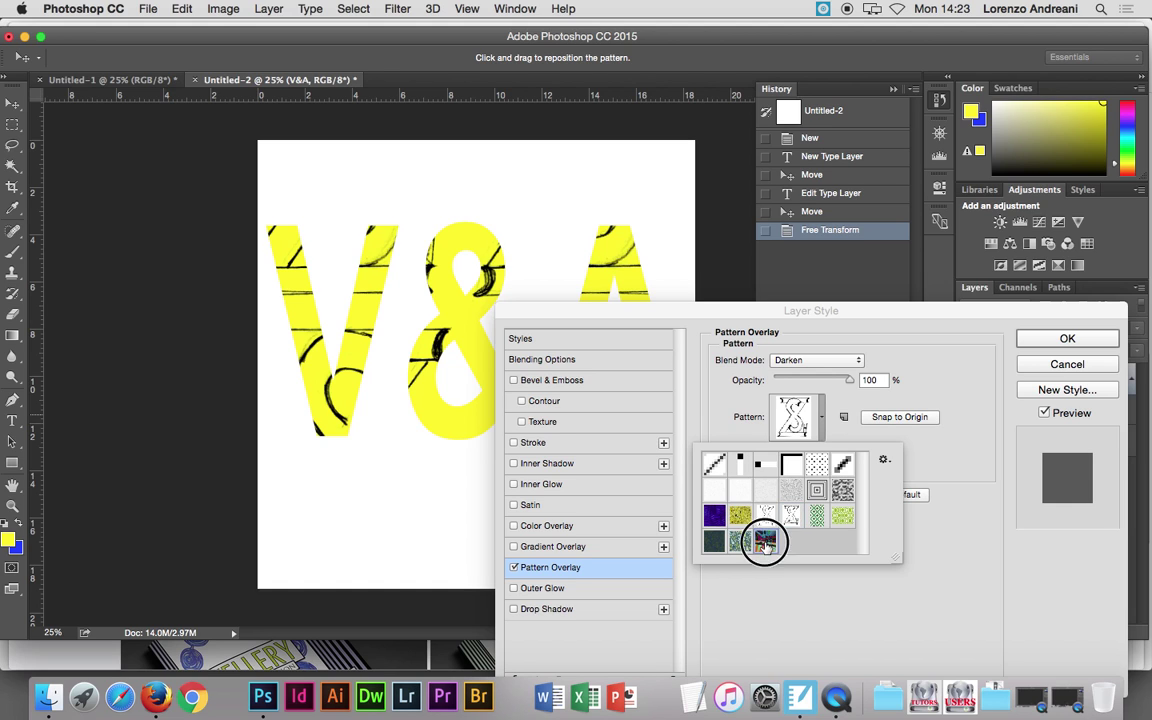
Set the pattern overlay to Normal blend mode at 51% scale and confirm with OK.
click(872, 362)
click(830, 361)
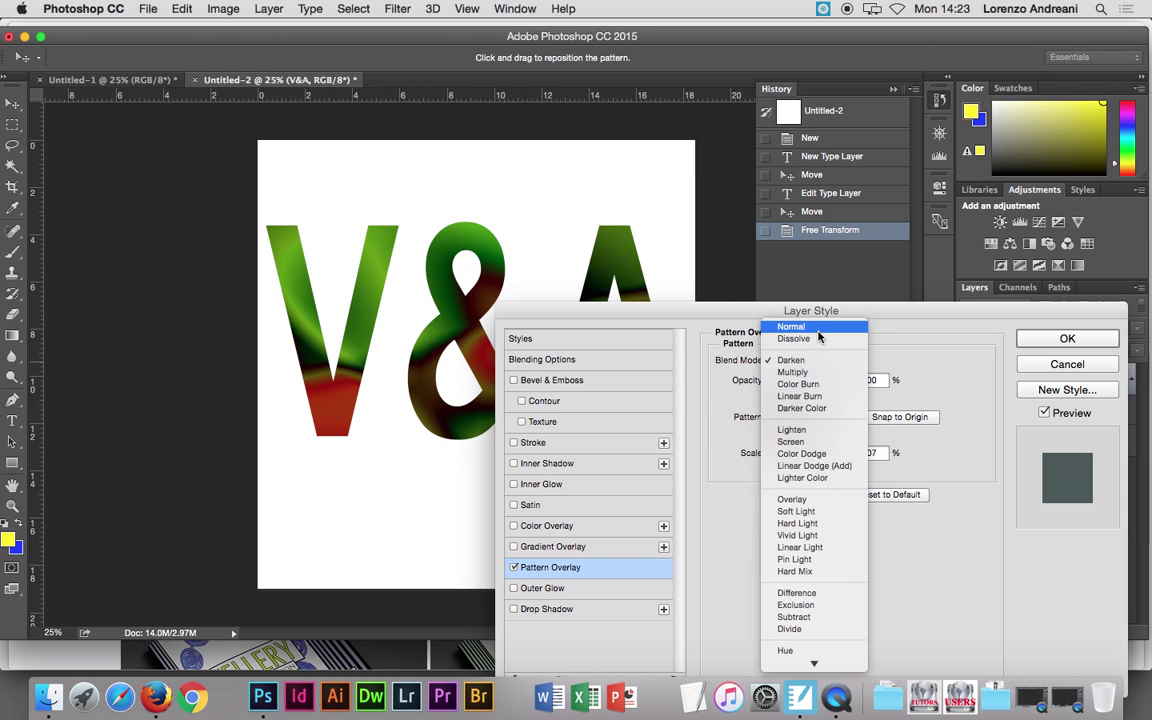
click(816, 328)
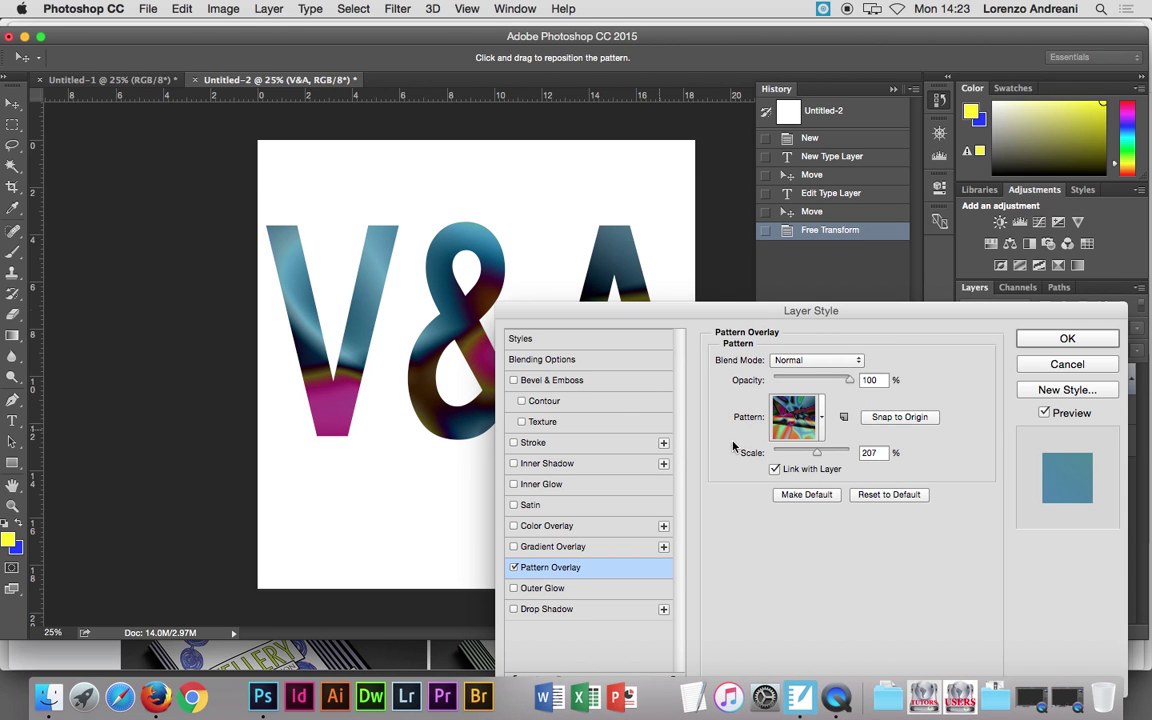
drag(817, 452, 788, 456)
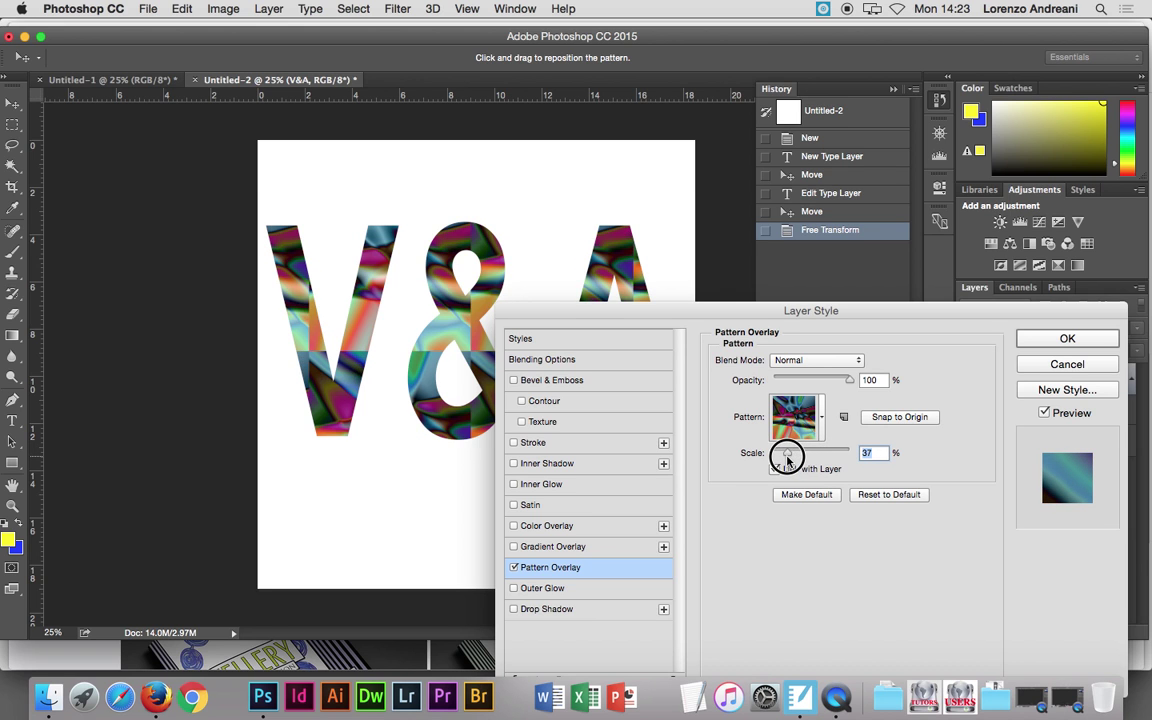
drag(788, 456, 793, 456)
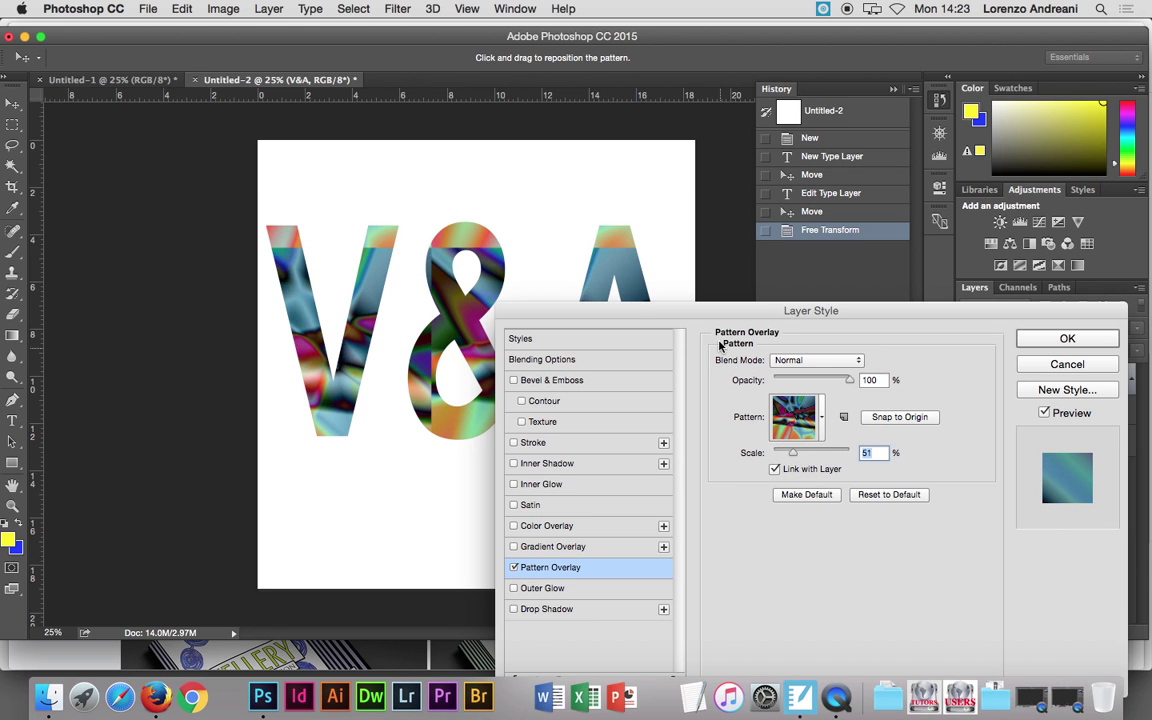
mouse_move(710, 310)
mouse_down()
mouse_move(908, 328)
mouse_move(535, 211)
mouse_up()
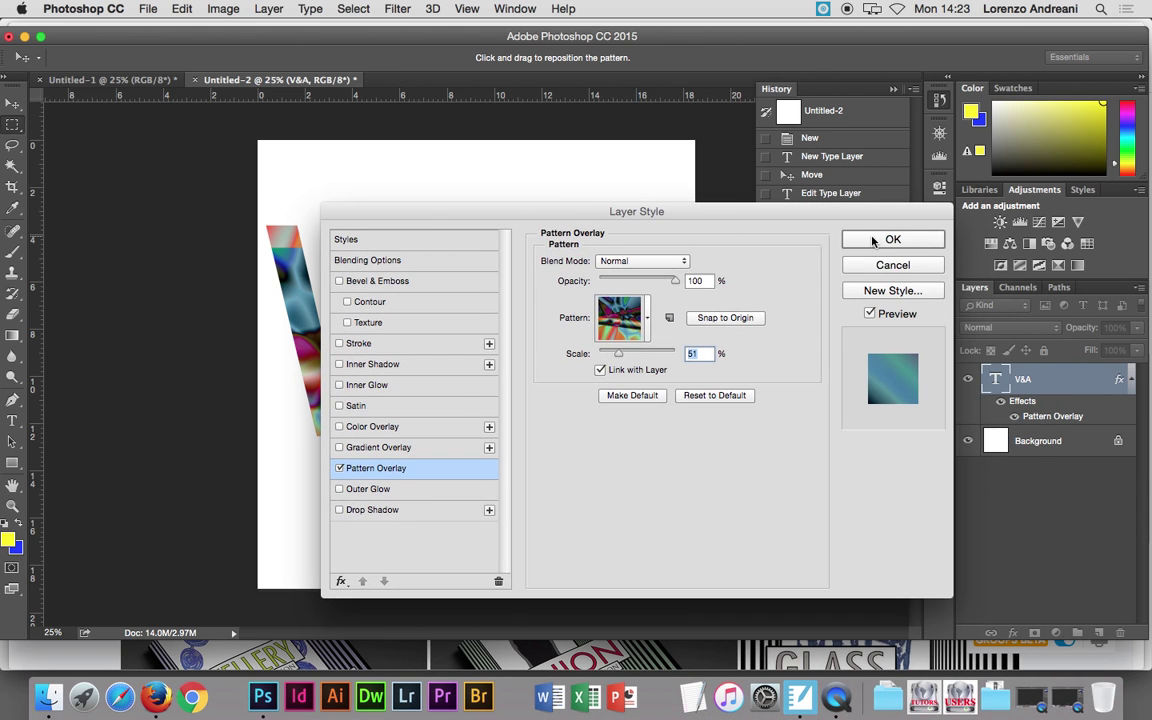
click(870, 237)
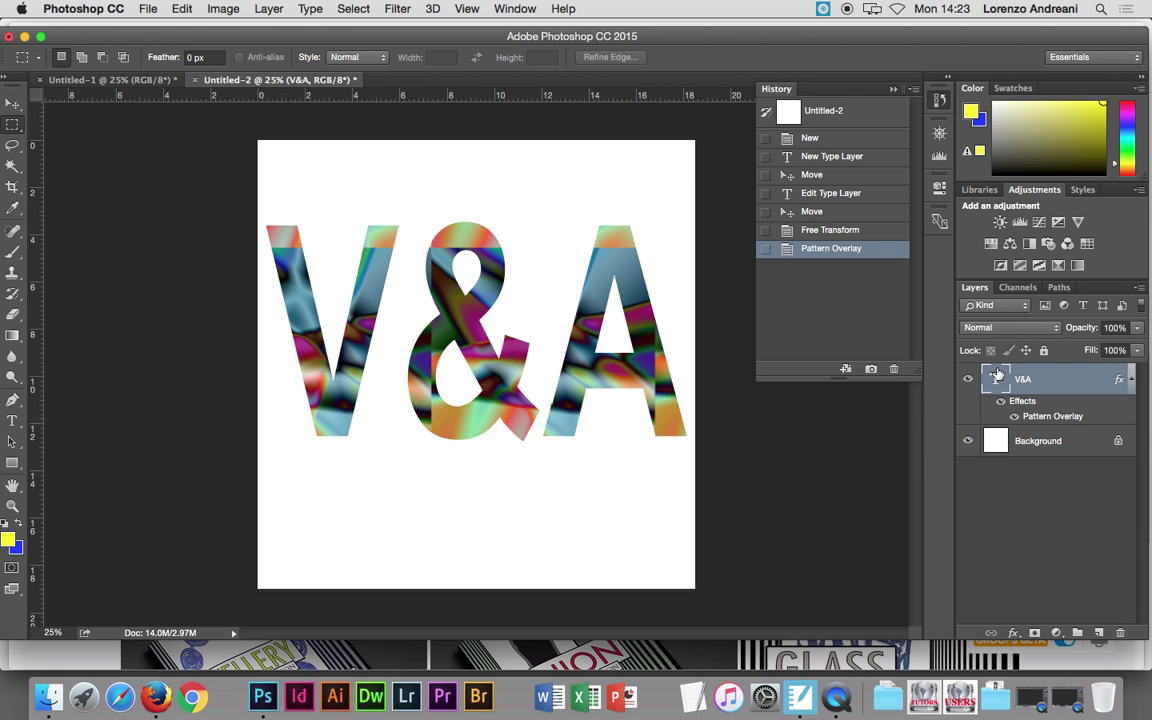
Open the fx layer style menu for the V&A layer.
click(1013, 633)
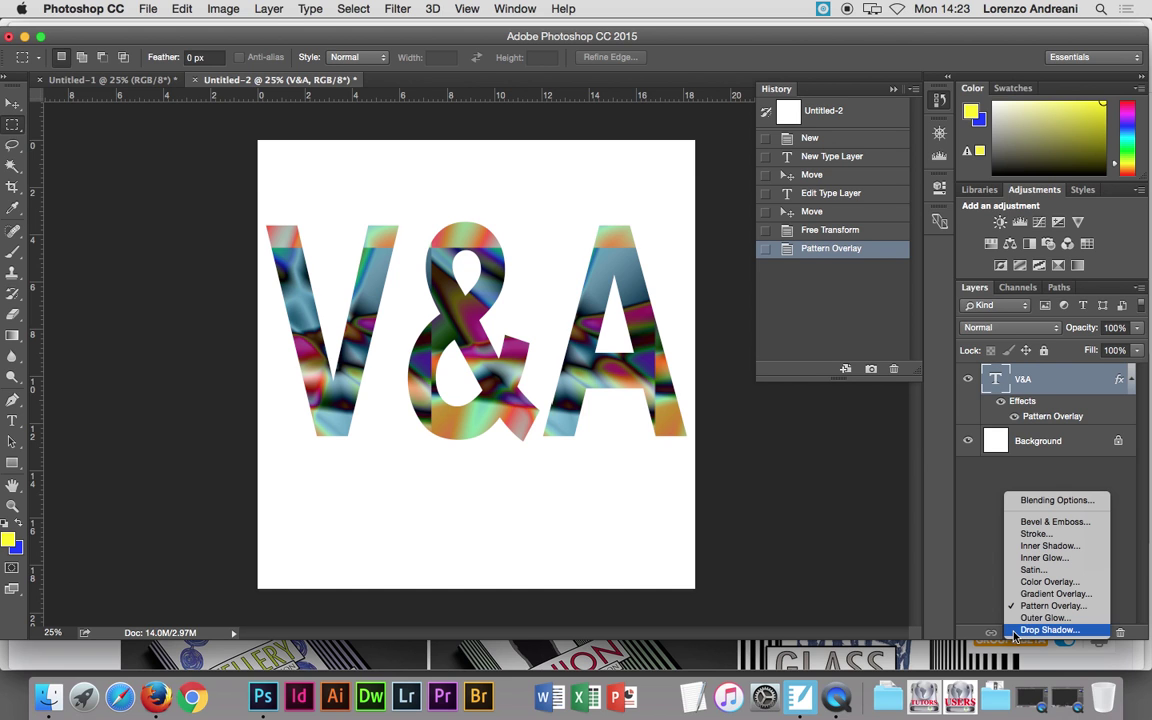
Add a drop shadow with 139° angle, 54% opacity, 77 px distance and 32% spread.
click(1018, 630)
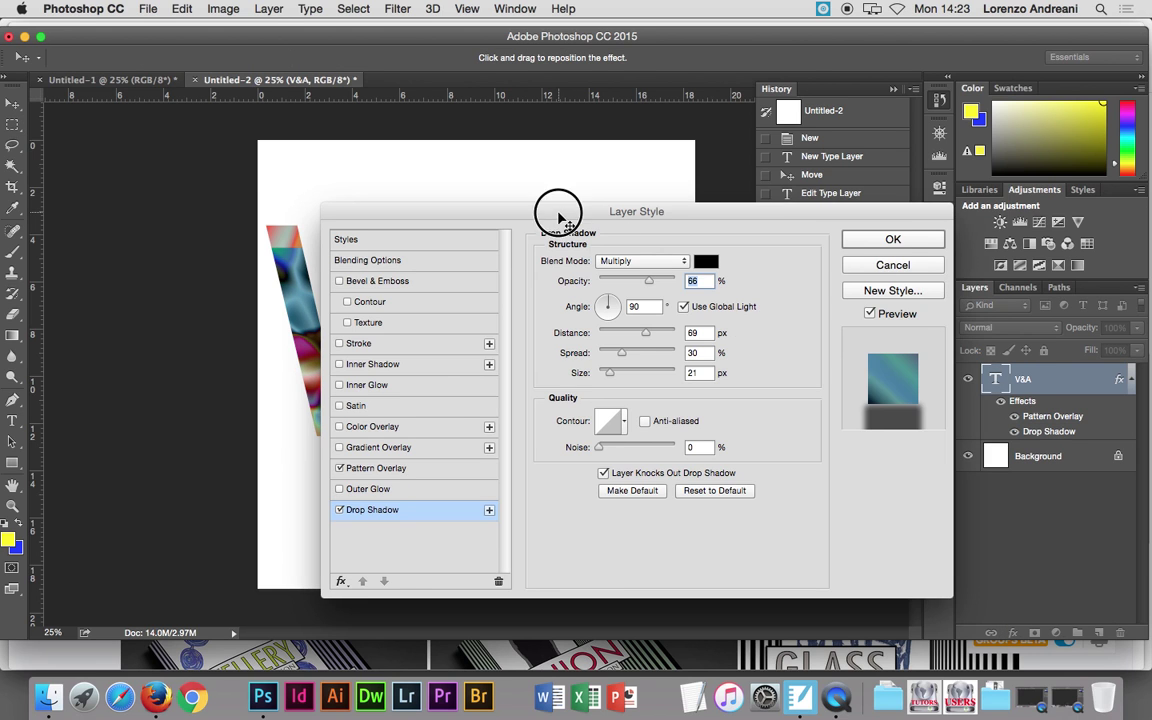
drag(558, 218, 860, 192)
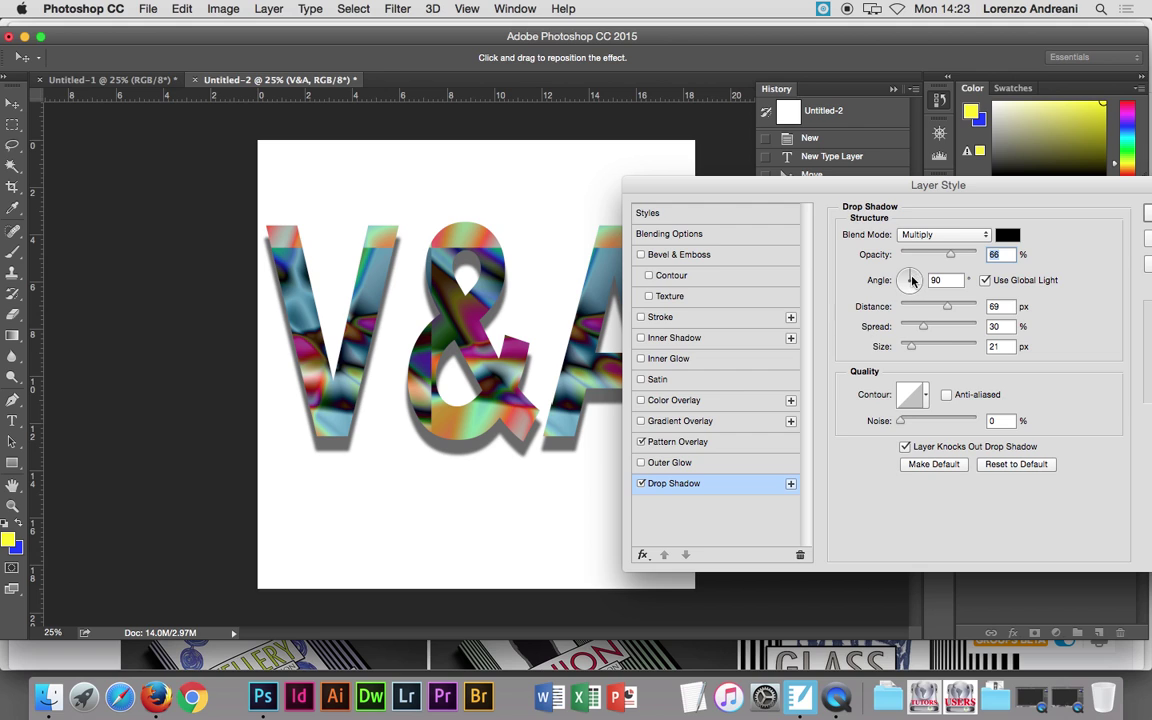
drag(914, 276, 905, 280)
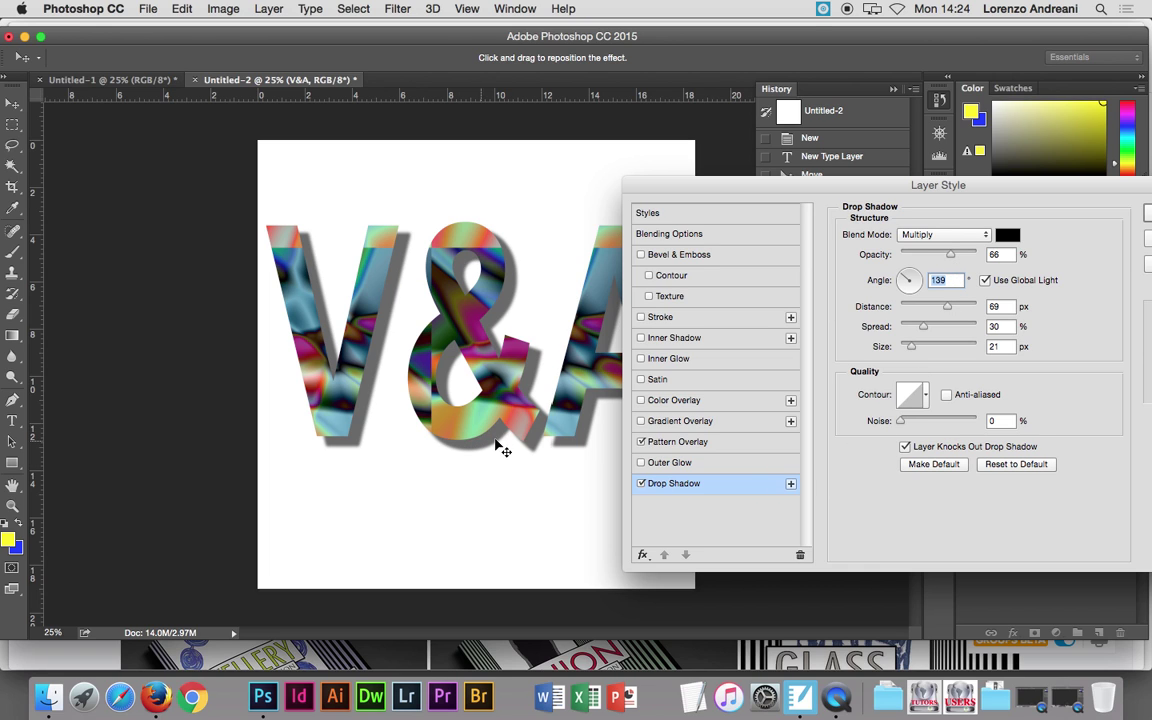
drag(951, 255, 941, 255)
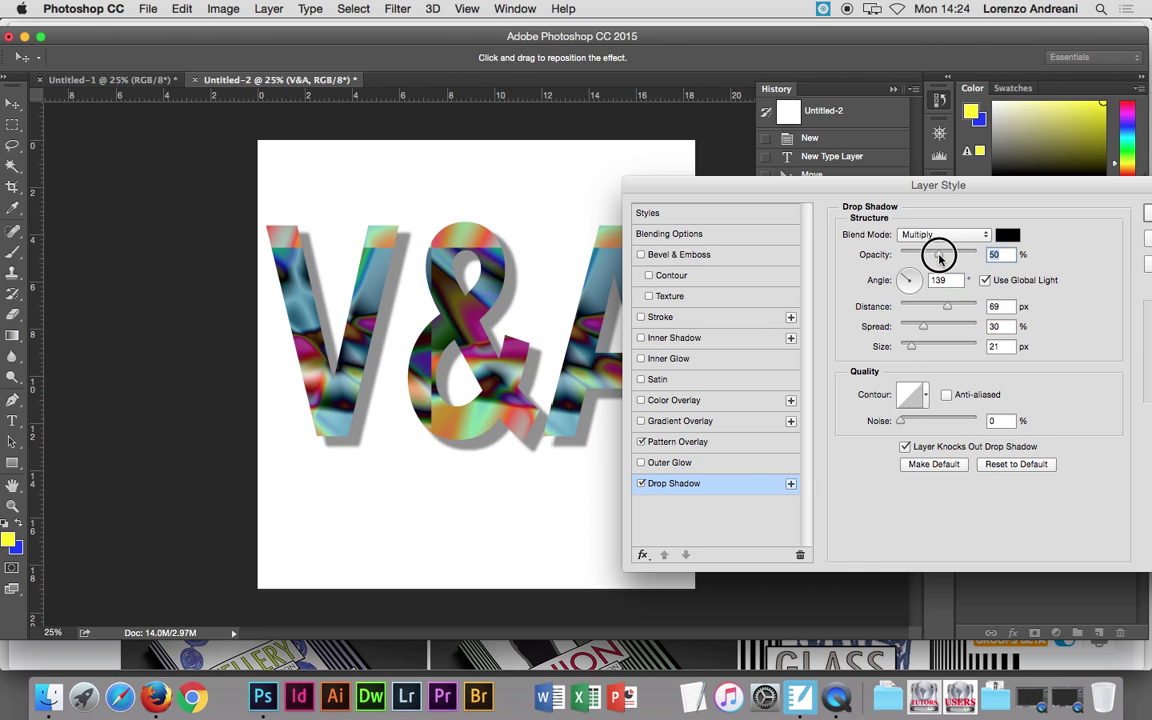
mouse_move(944, 305)
mouse_down()
mouse_move(967, 309)
mouse_move(933, 305)
mouse_move(951, 309)
mouse_up()
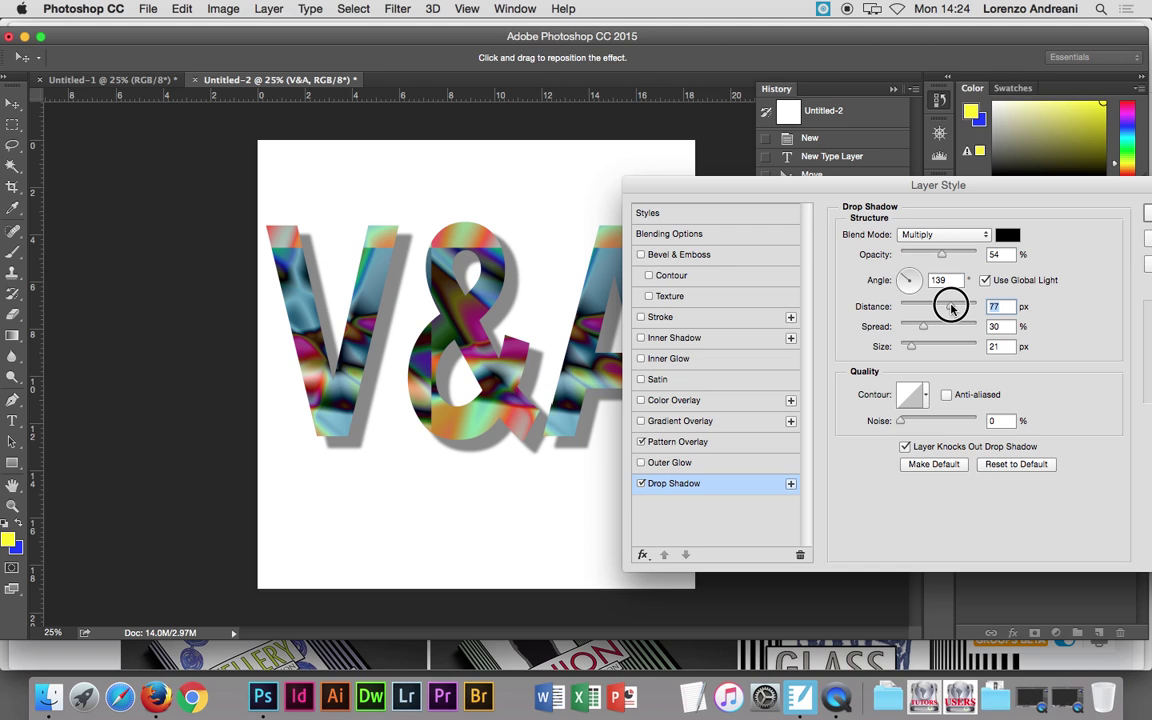
mouse_move(925, 327)
mouse_down()
mouse_move(939, 328)
mouse_move(925, 327)
mouse_up()
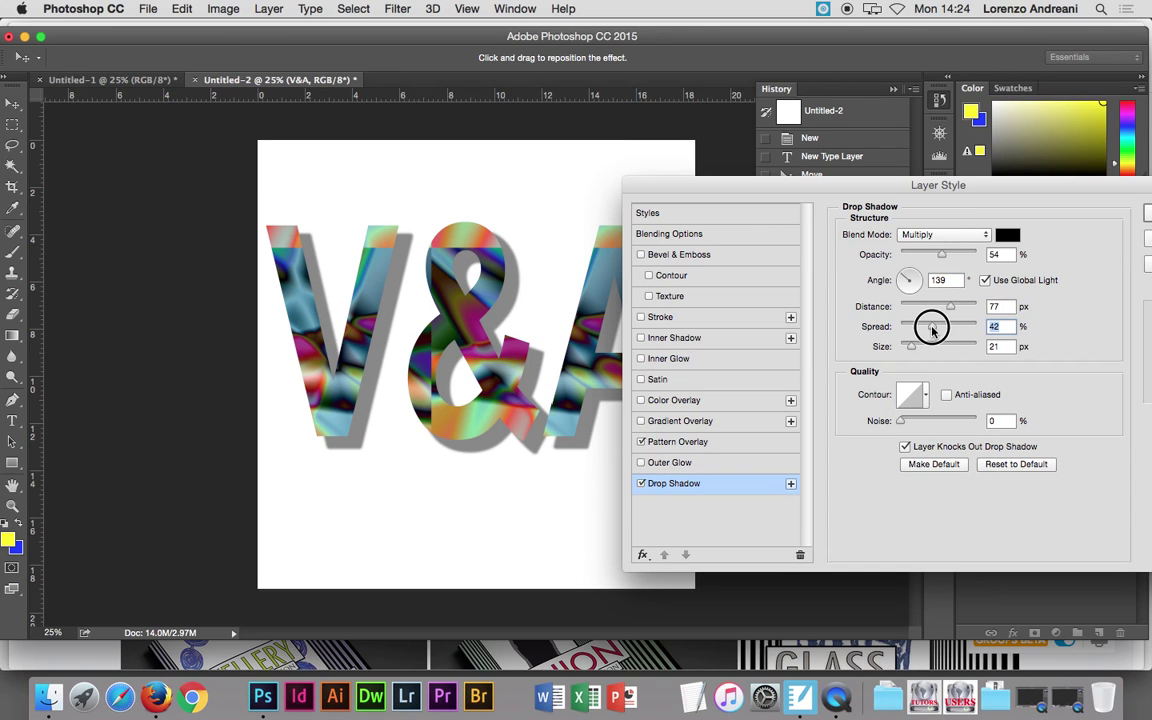
drag(960, 187, 901, 181)
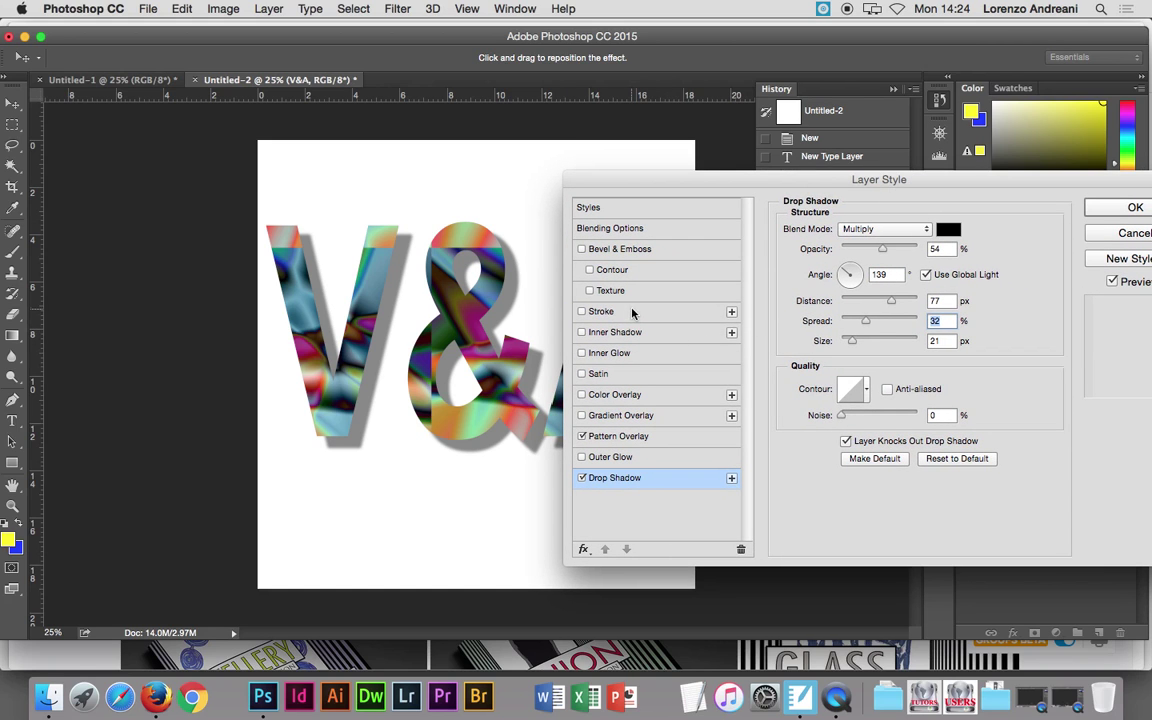
Set Bevel & Emboss to 407% depth and 24 px size, then untick it to compare.
click(582, 252)
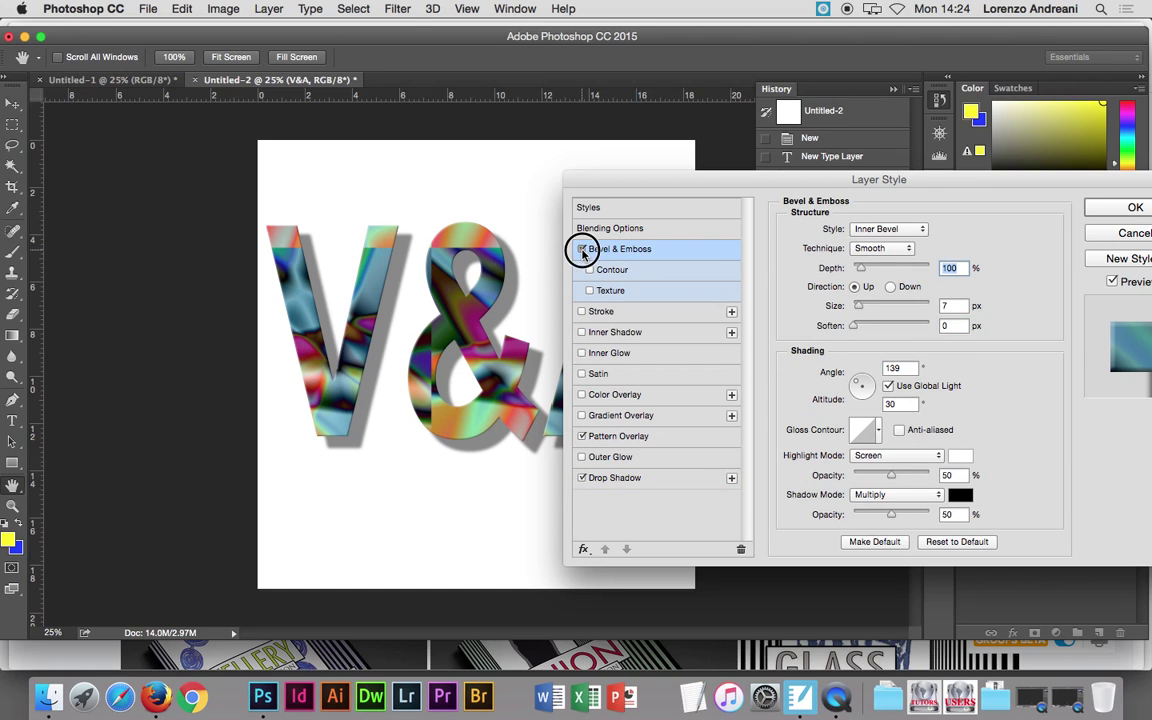
click(582, 250)
click(584, 251)
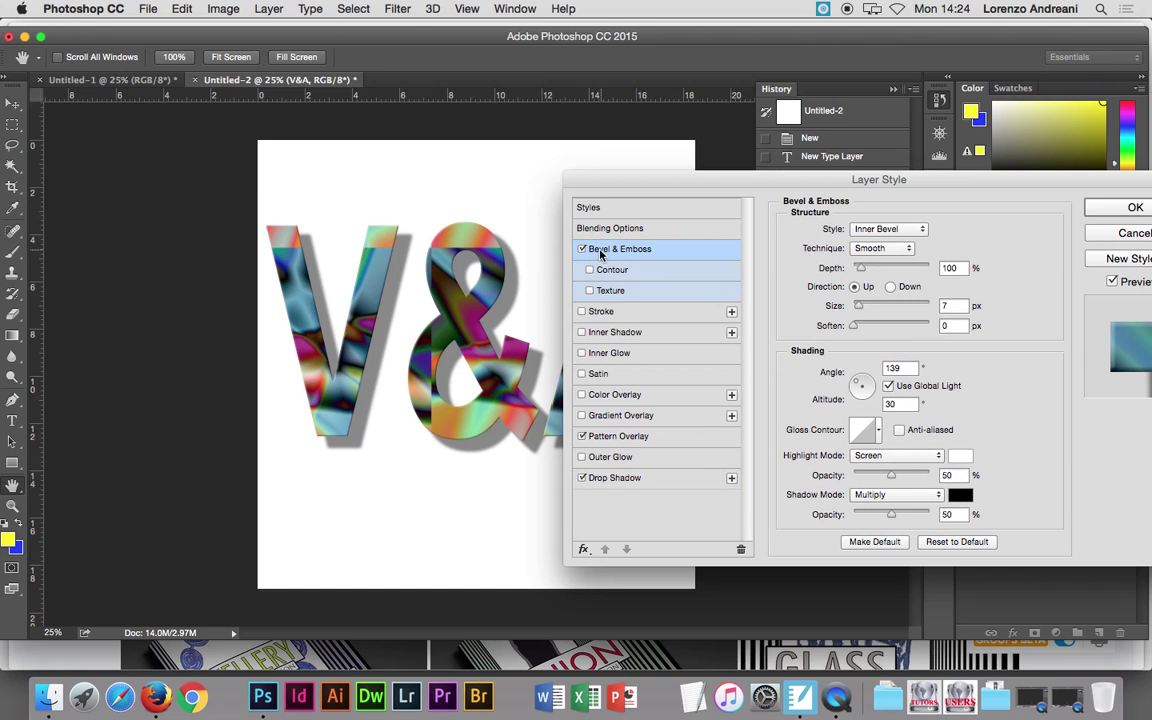
click(652, 251)
mouse_move(860, 268)
mouse_down()
mouse_move(886, 272)
mouse_move(866, 309)
mouse_up()
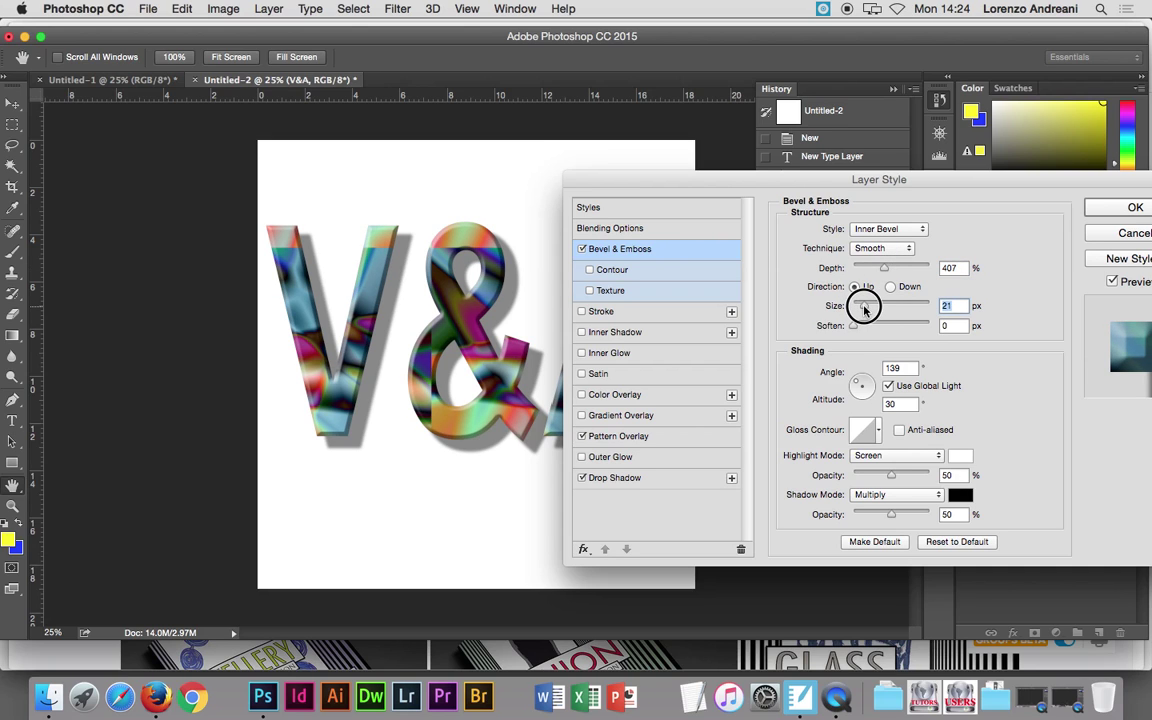
click(583, 250)
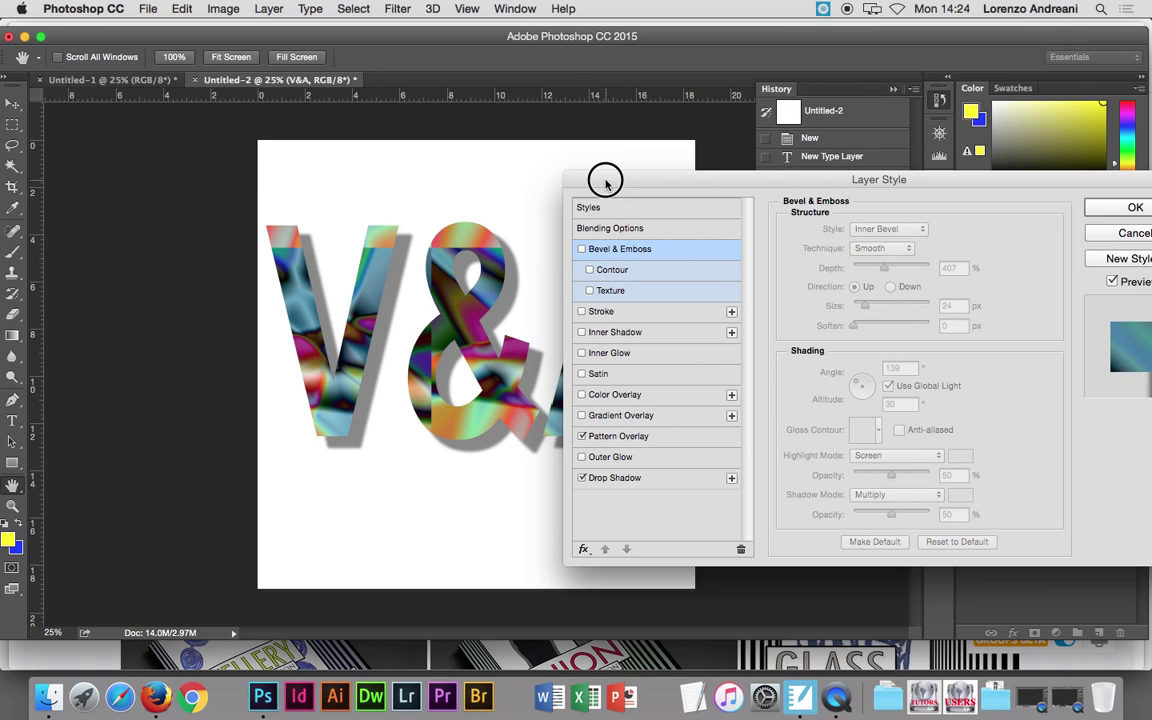
Re-tick Bevel & Emboss and shift the Layer Style dialog to preview the bevelled letters.
drag(607, 178, 725, 187)
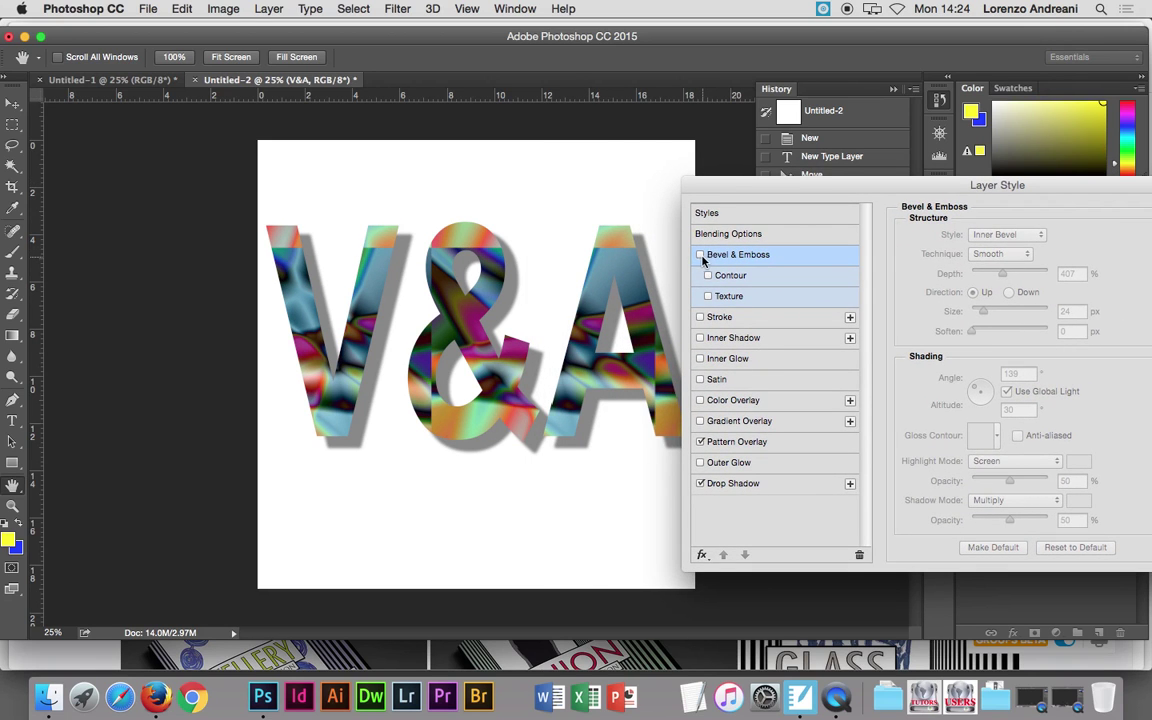
click(701, 255)
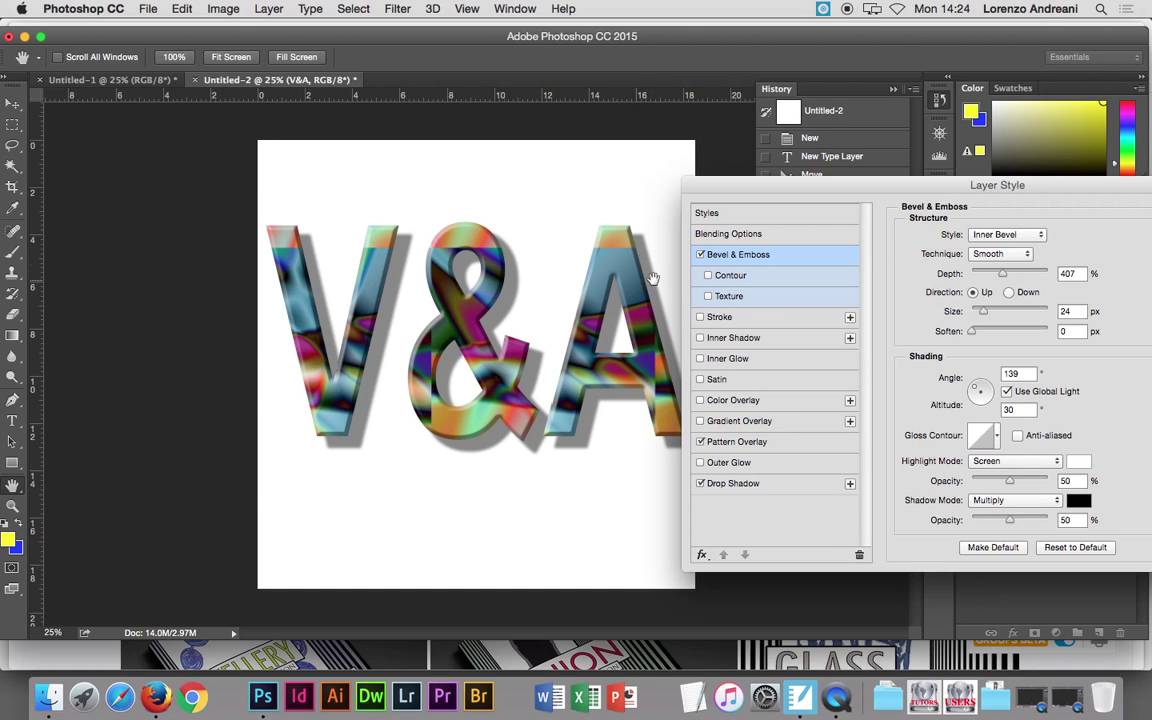
drag(786, 195, 593, 183)
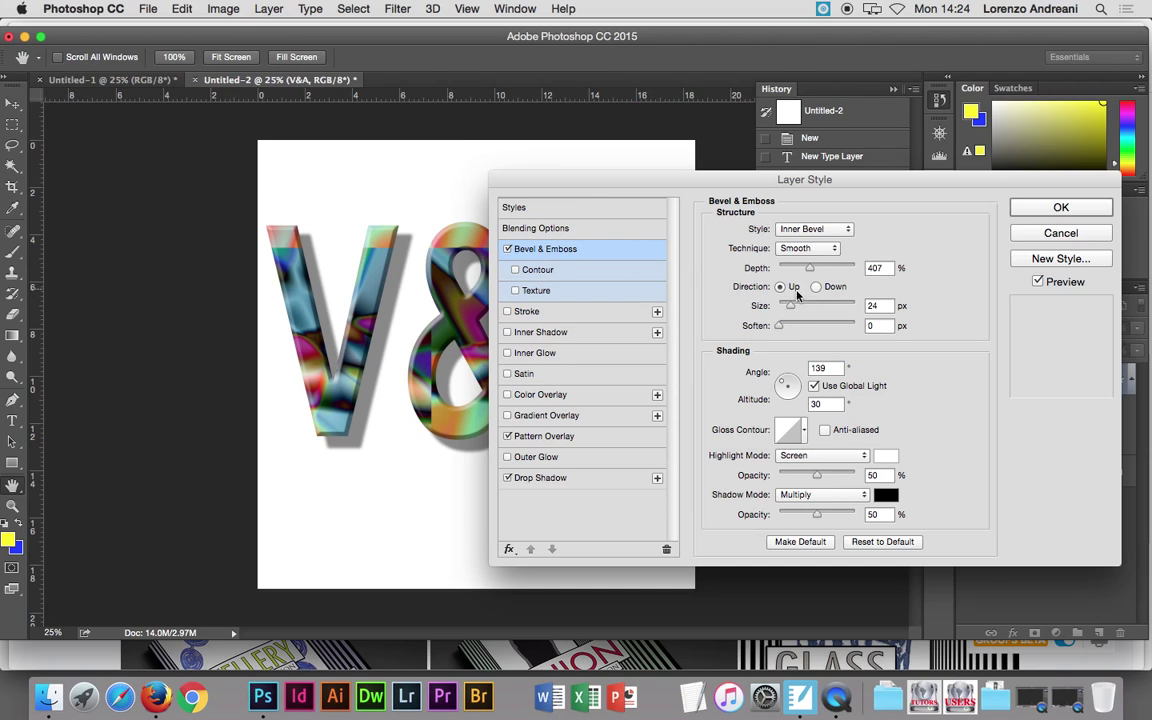
mouse_move(727, 186)
mouse_down()
mouse_move(805, 176)
mouse_move(687, 174)
mouse_up()
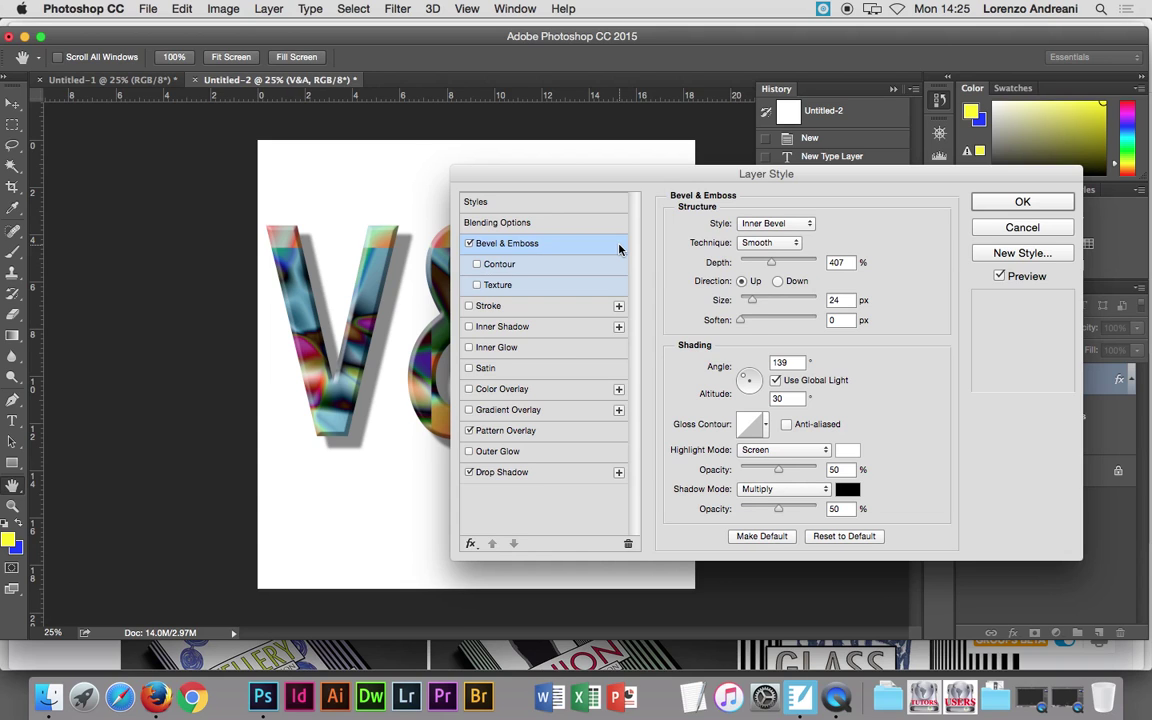
Enlarge the Bevel & Emboss size to 40 px, keep the gloss contour, and commit the style.
drag(752, 300, 757, 301)
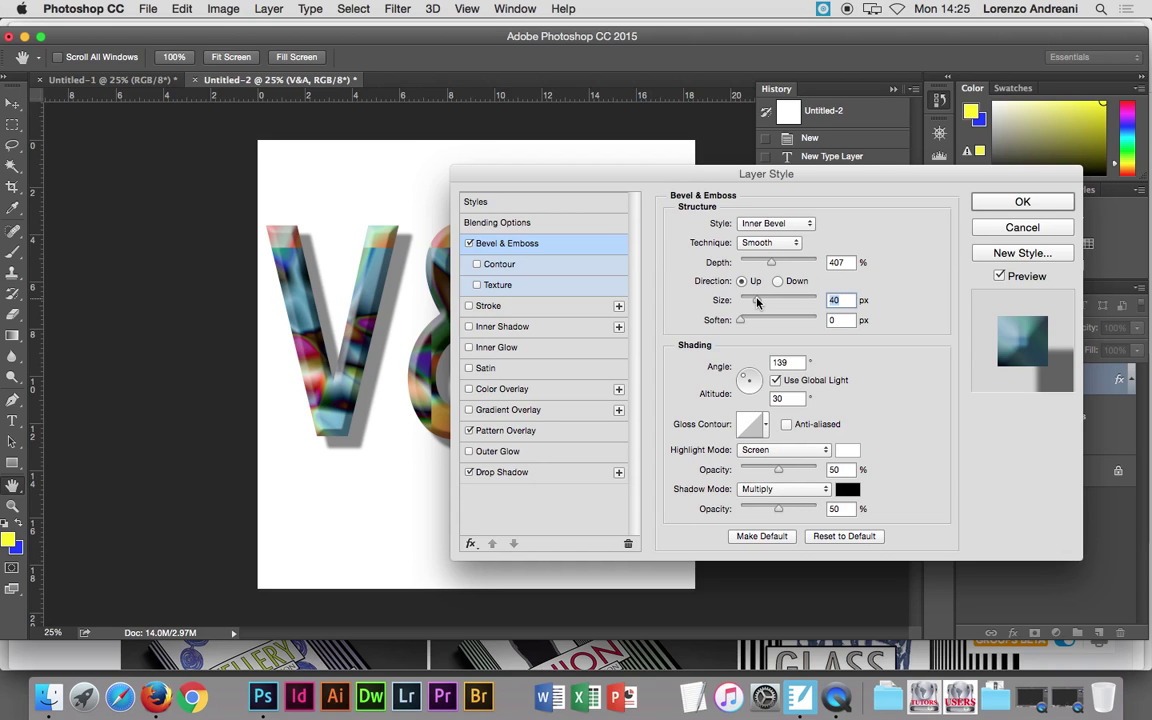
click(762, 429)
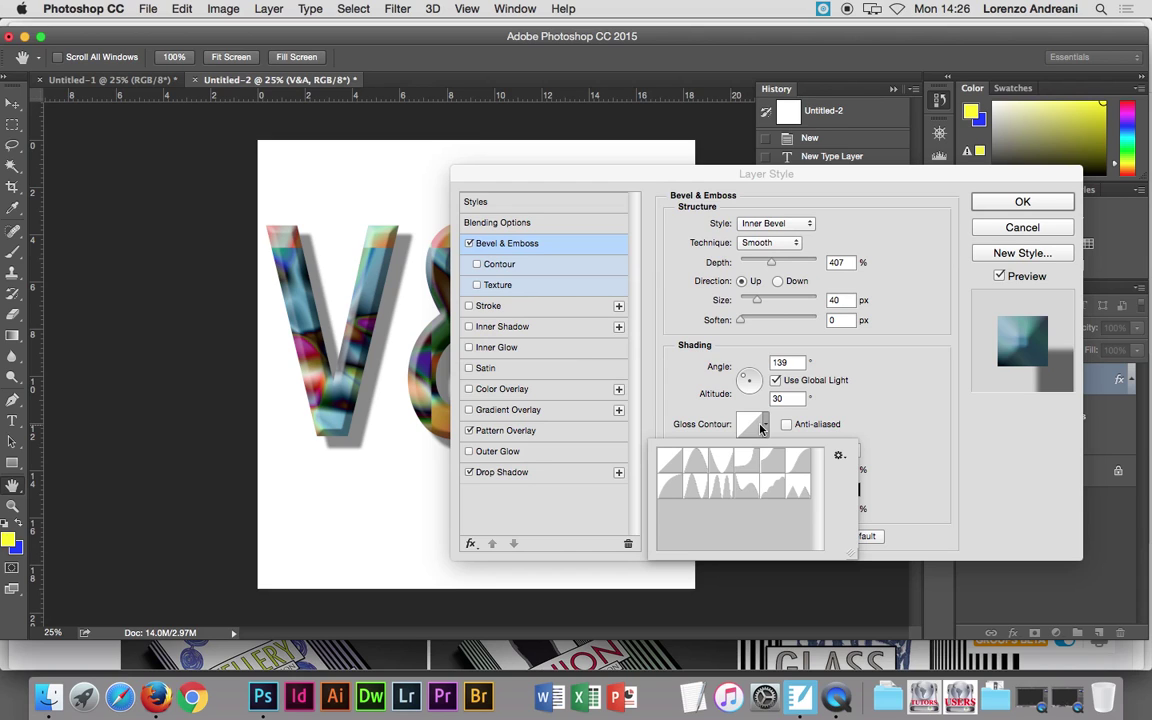
click(767, 429)
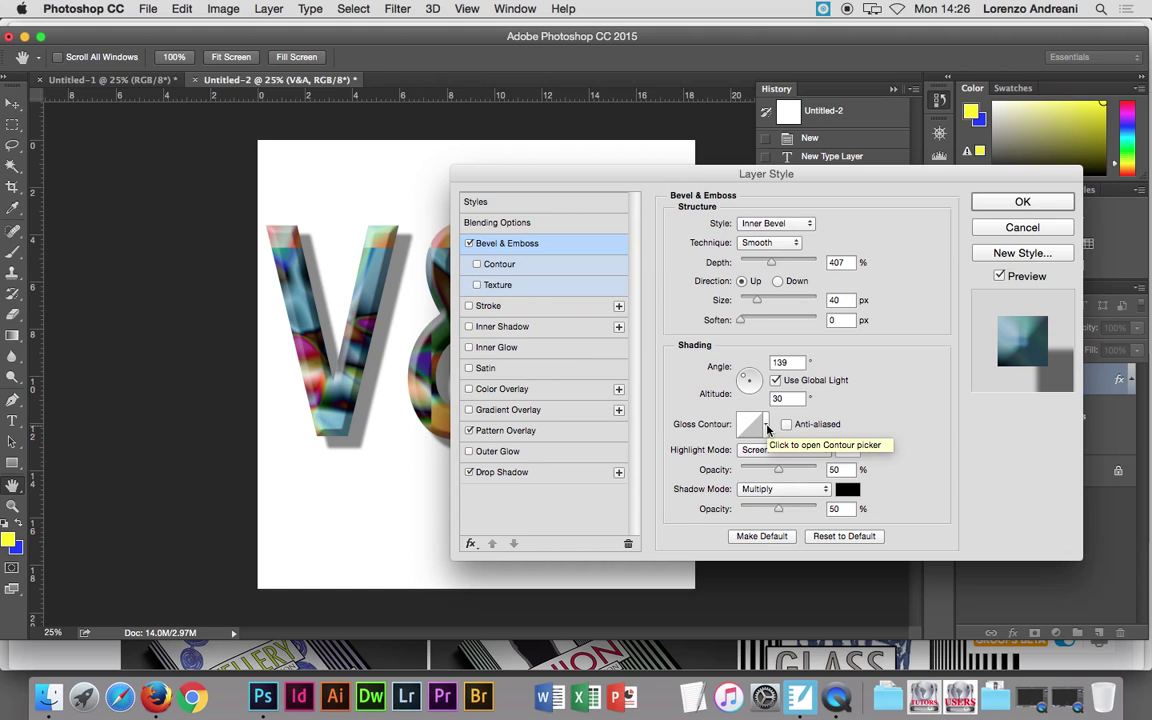
click(989, 205)
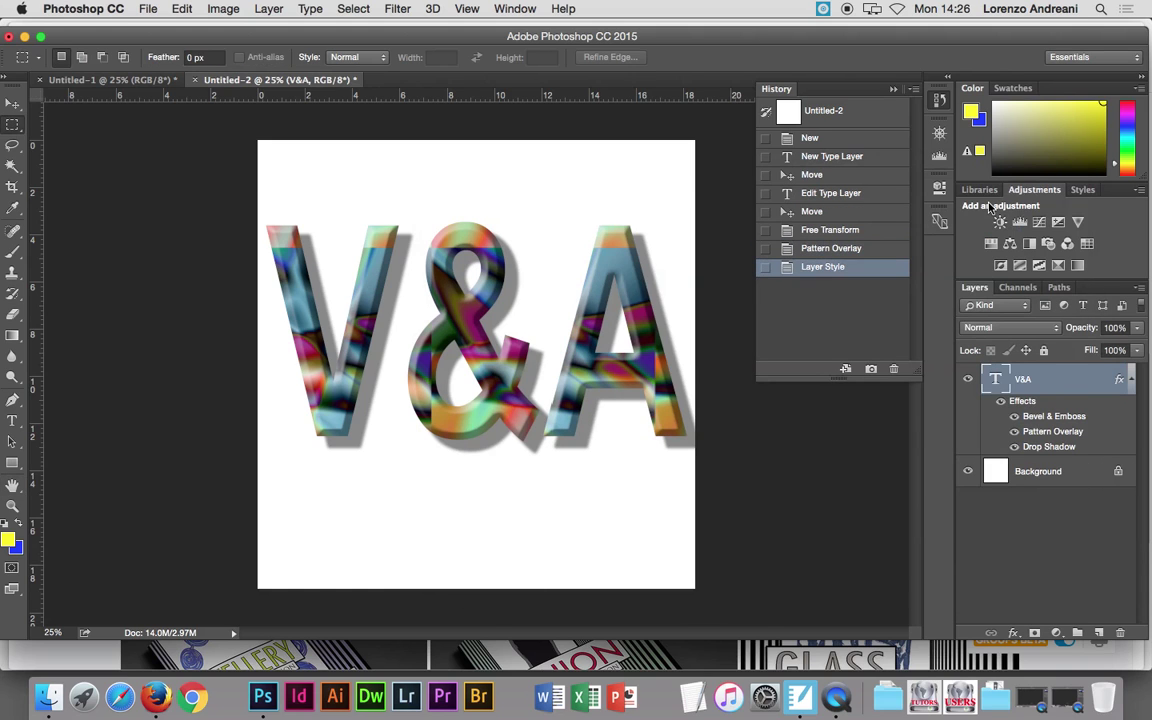